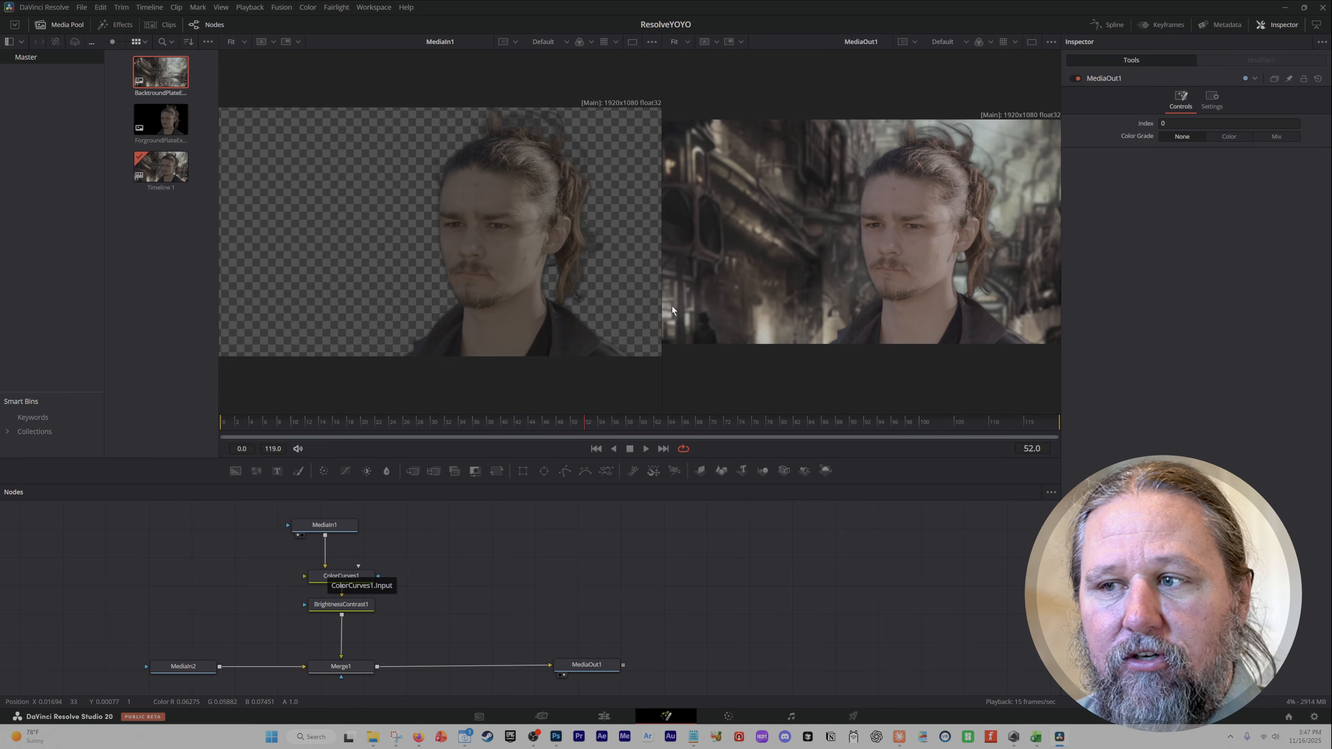
Bypass the ColorCurves1 and BrightnessContrast1 nodes by moving them aside and wiring MediaIn1 straight into Merge1.
left_click_drag(325, 567, 280, 569)
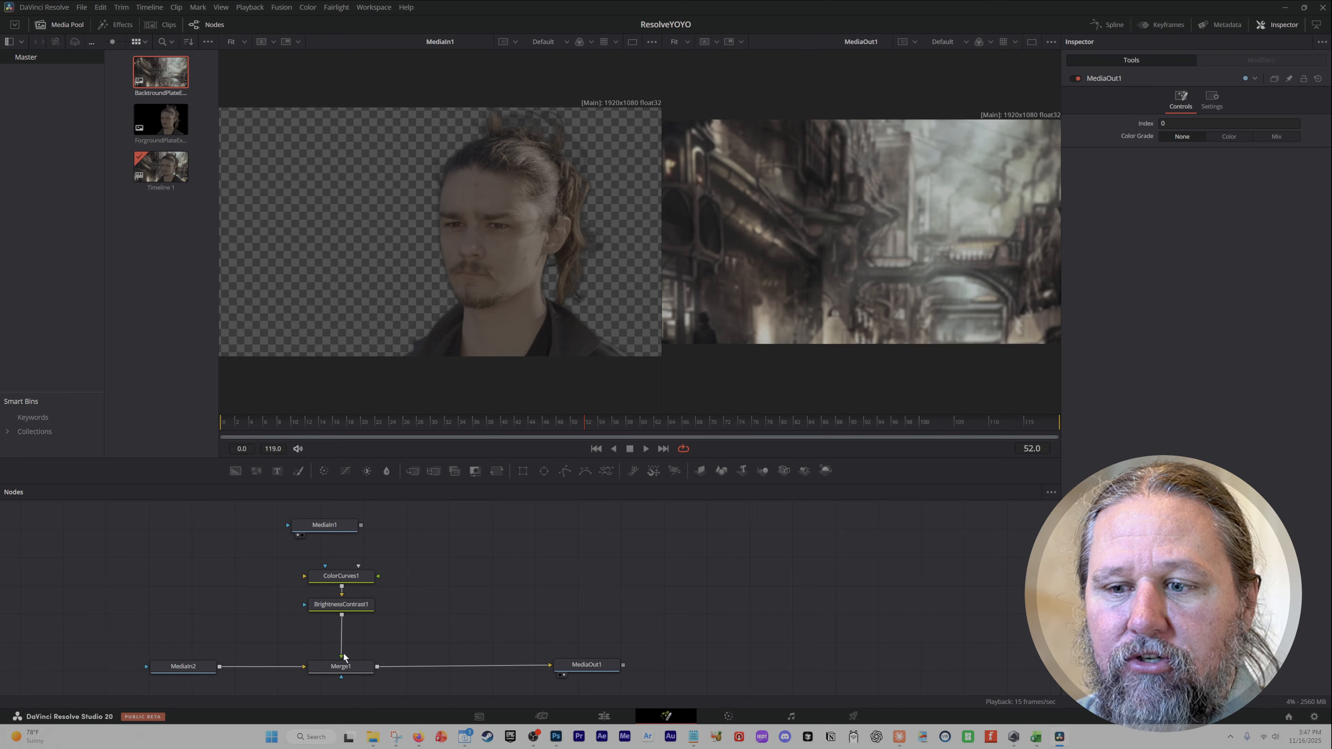
left_click_drag(344, 657, 311, 652)
left_click_drag(415, 546, 299, 649)
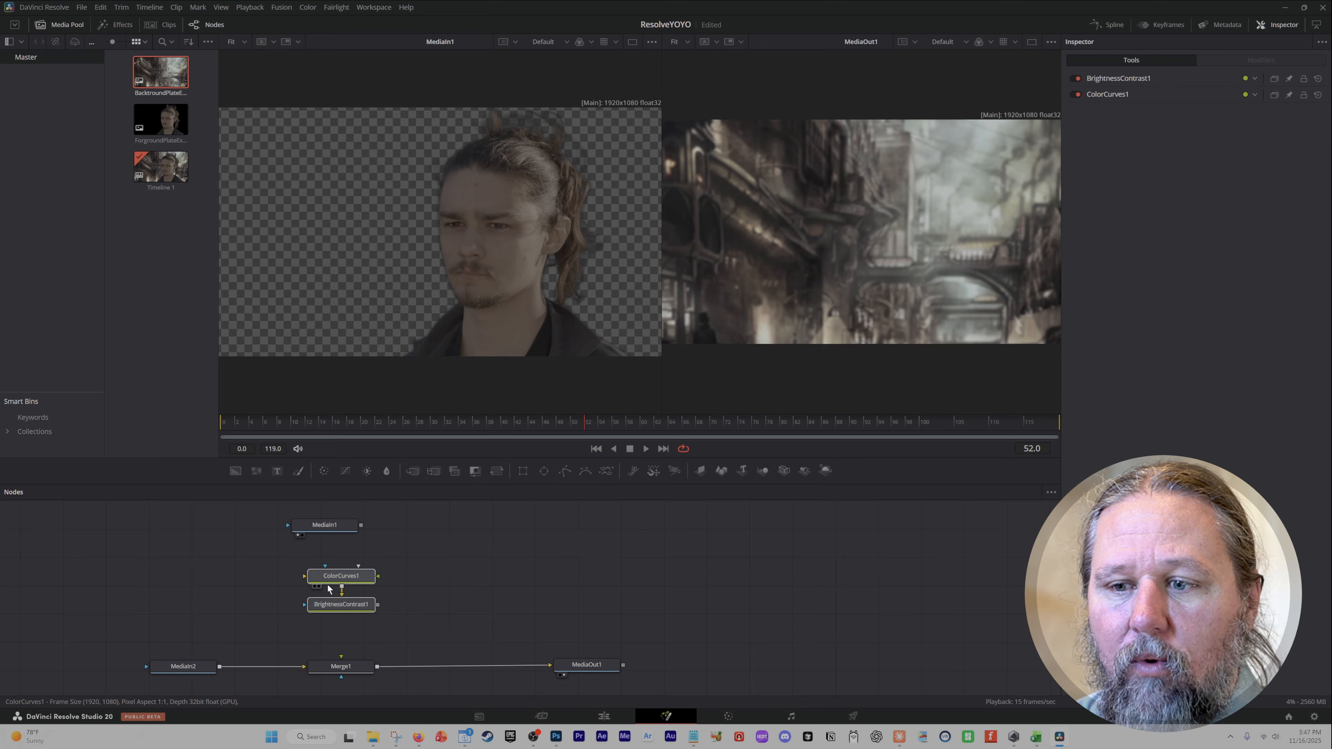
left_click_drag(336, 583, 948, 555)
left_click_drag(362, 526, 341, 657)
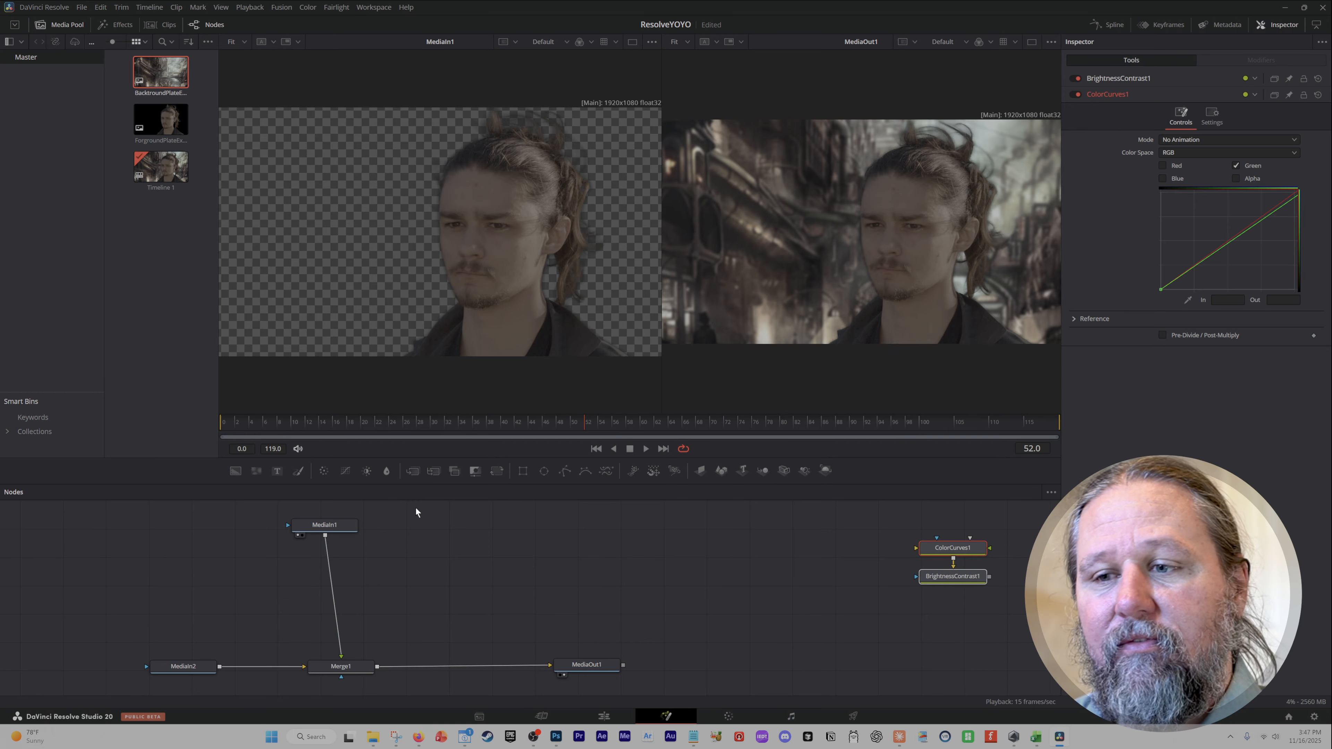
Insert a Color Corrector node after MediaIn1 and move it down toward Merge1.
left_click(328, 524)
left_click(324, 471)
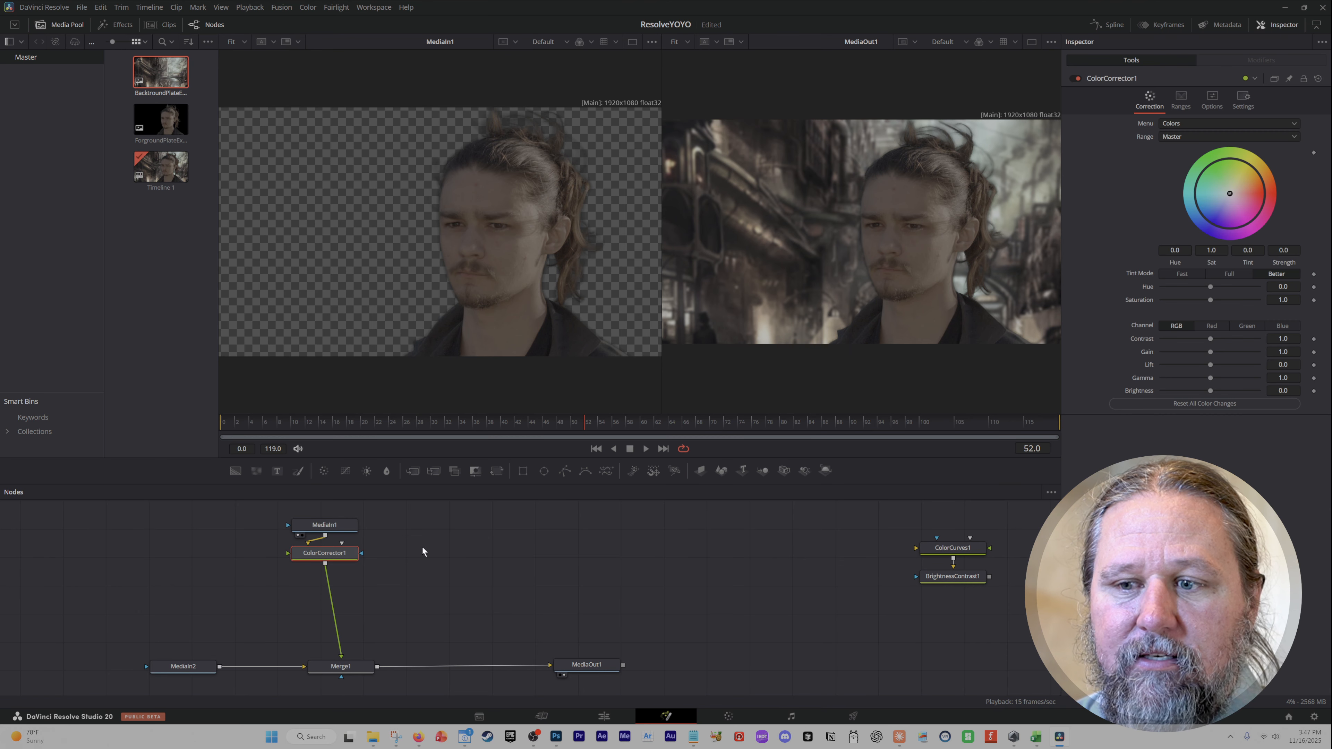
left_click_drag(348, 554, 364, 615)
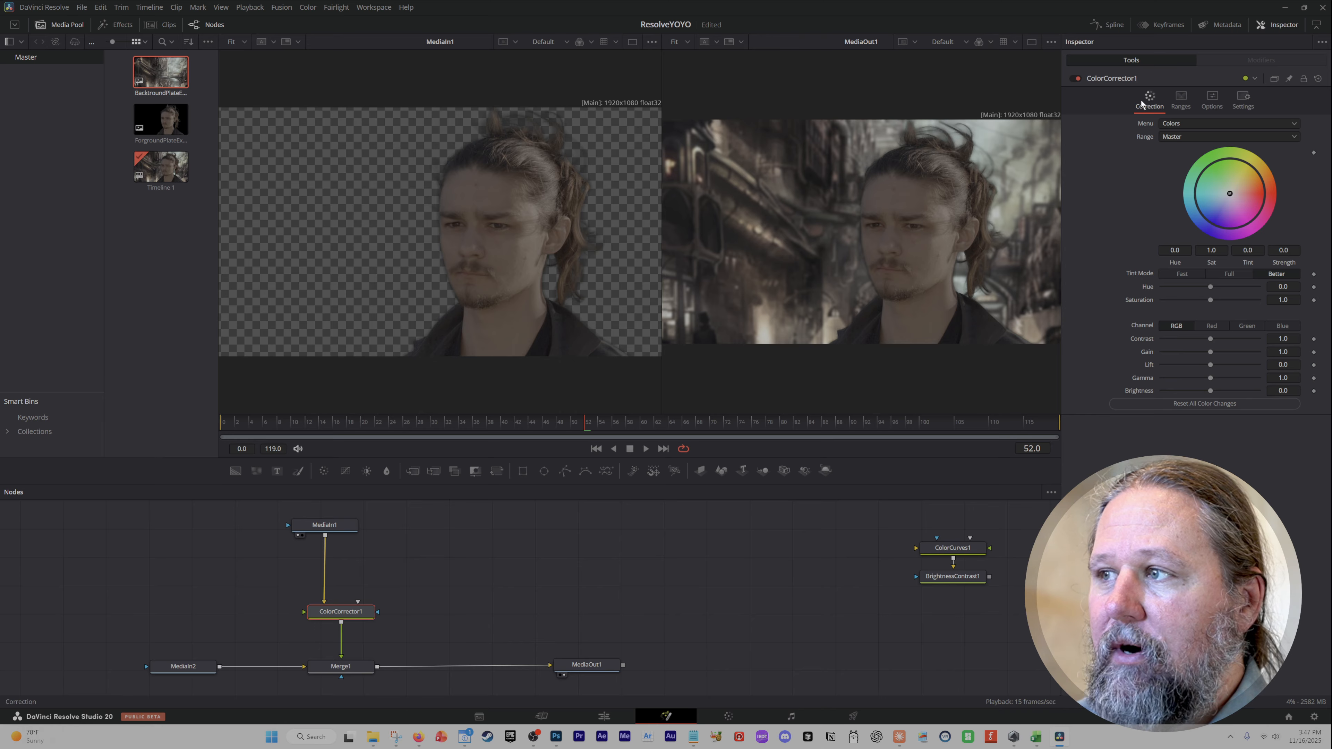
Browse the Color Corrector's Ranges, Options, Settings and Correction tabs.
left_click(1184, 100)
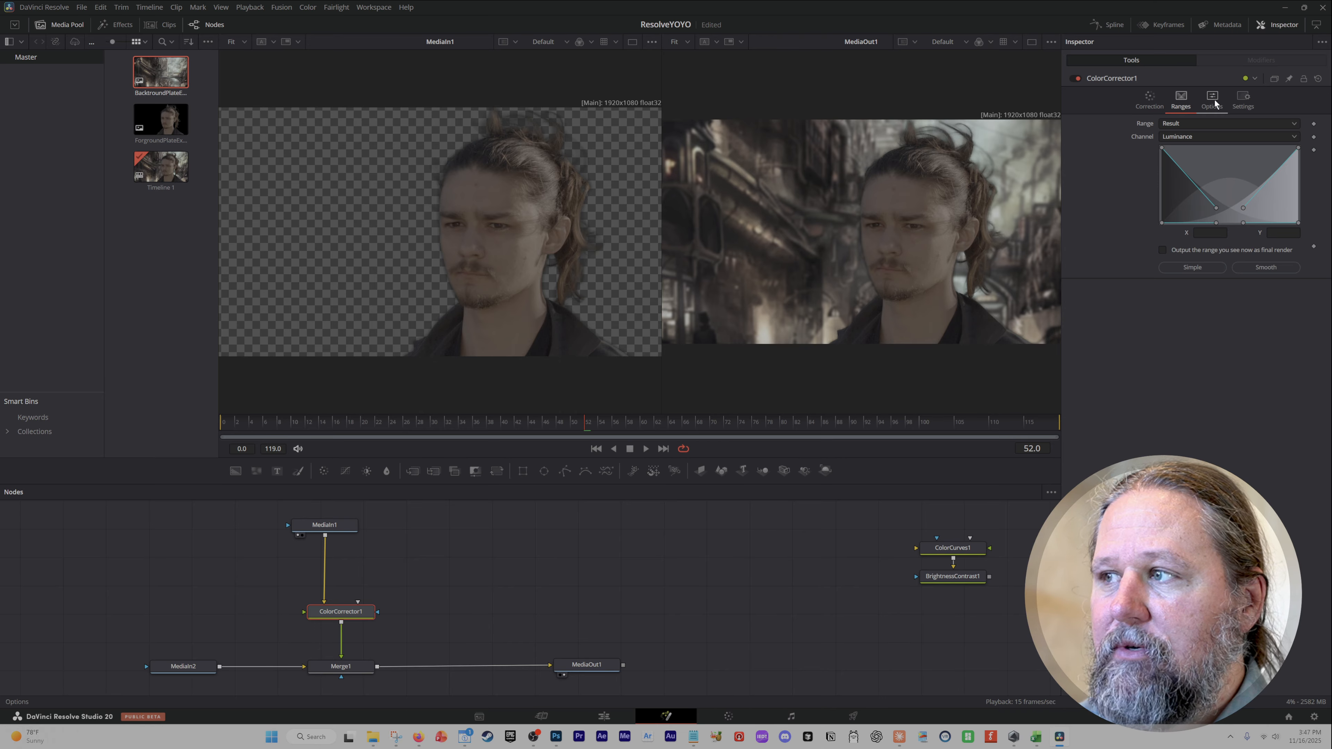
left_click(1212, 100)
left_click(1243, 99)
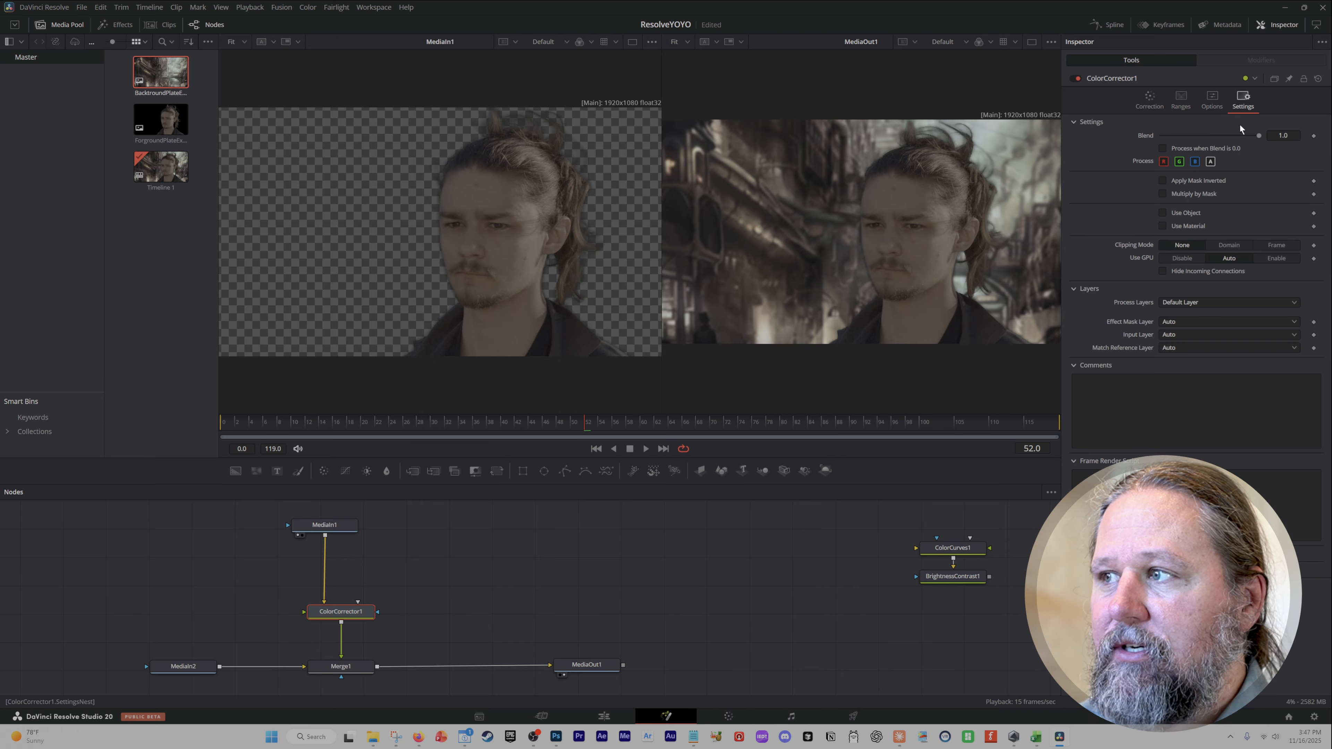
left_click(1150, 98)
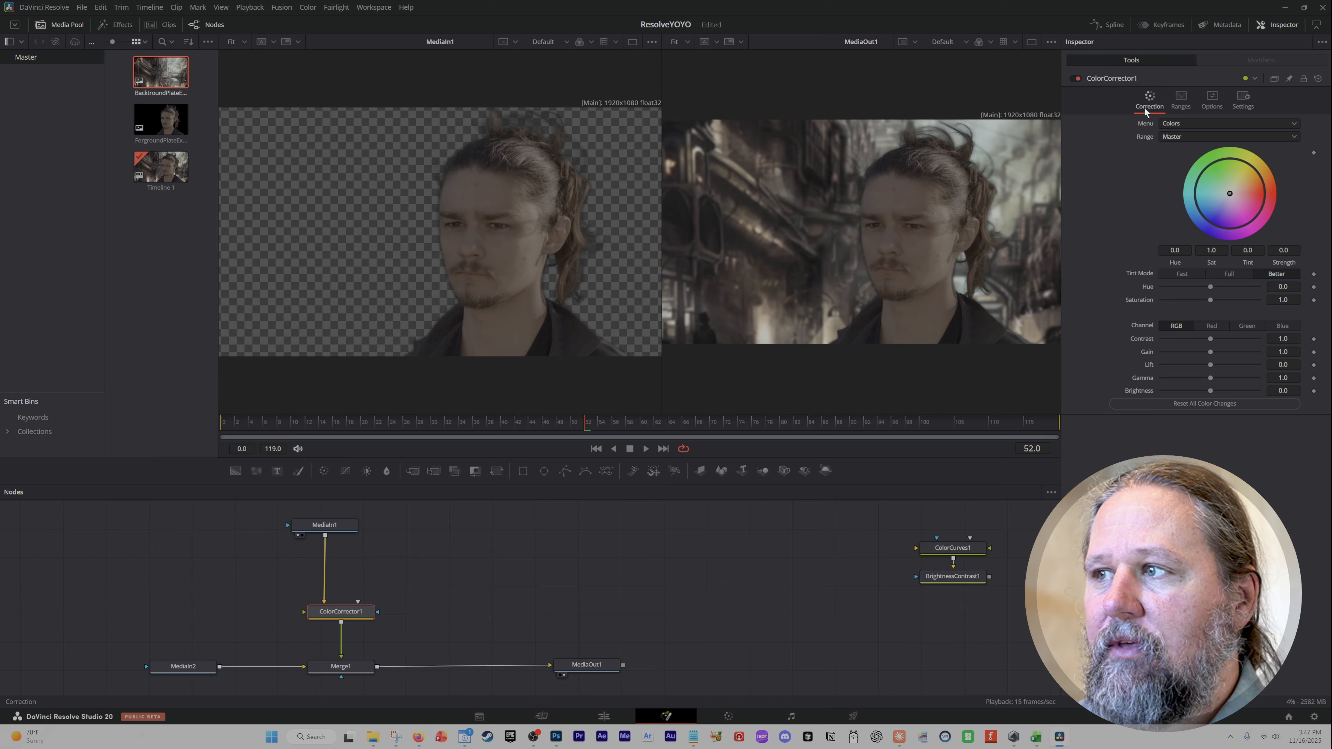
Try adjusting the shadows curve on the Ranges tab and undo the change.
left_click(1181, 103)
mouse_move(1214, 206)
left_mouse_down()
mouse_move(1233, 175)
mouse_move(1223, 197)
left_mouse_up()
key("ctrl+z")
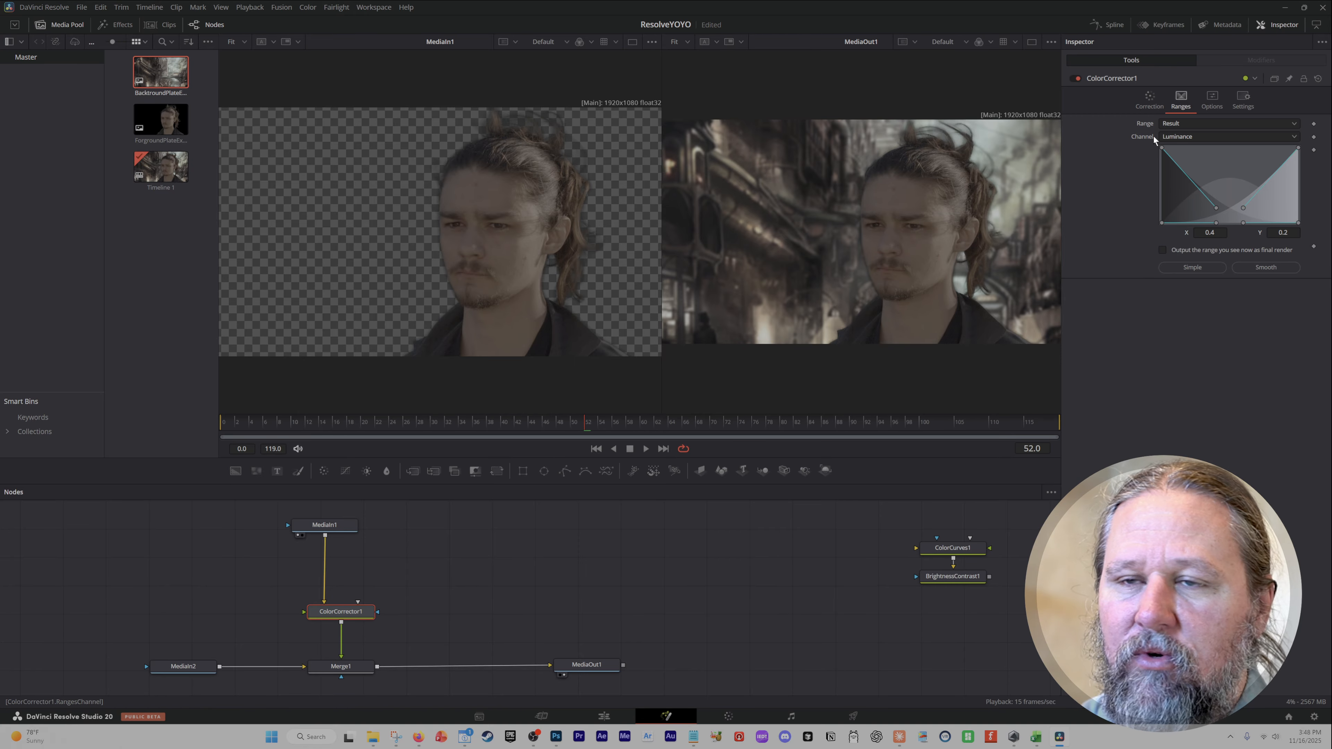
Tint the master colour wheel on the Correction tab and reset it.
left_click(1149, 100)
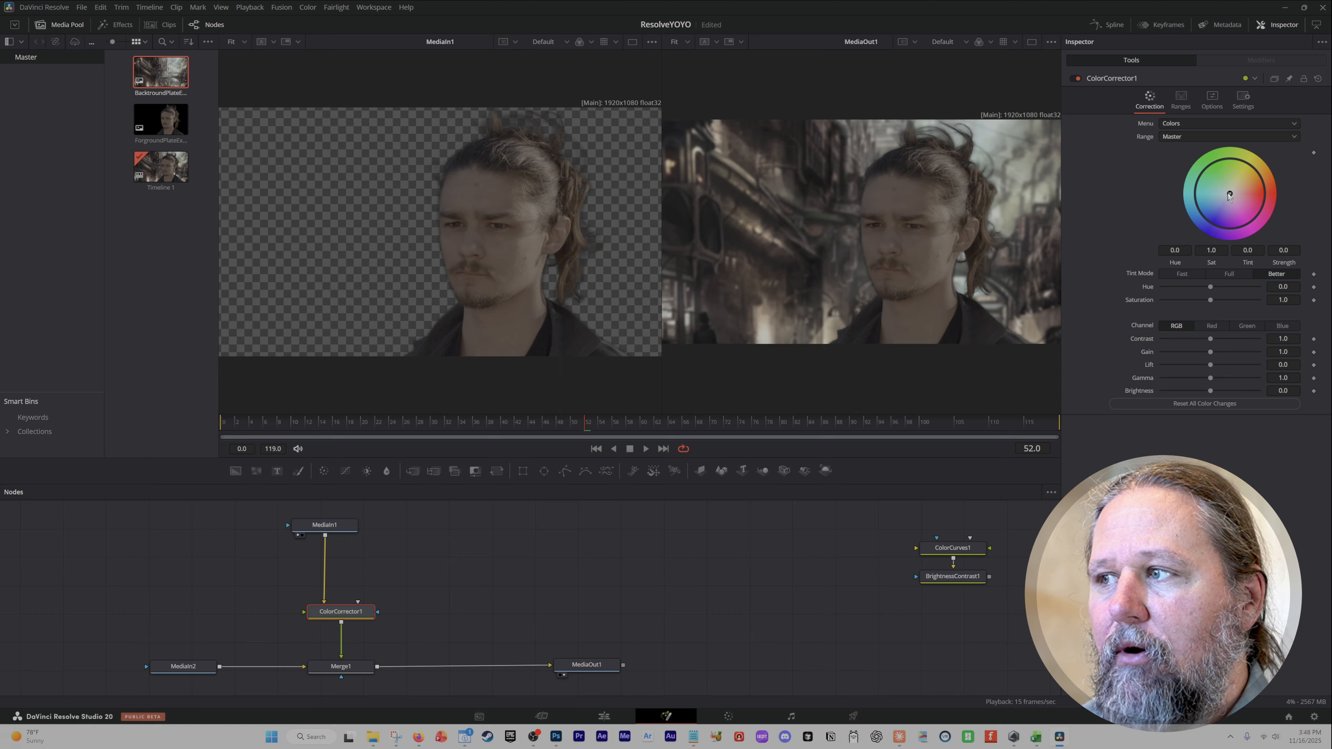
left_click_drag(1226, 156, 1242, 203)
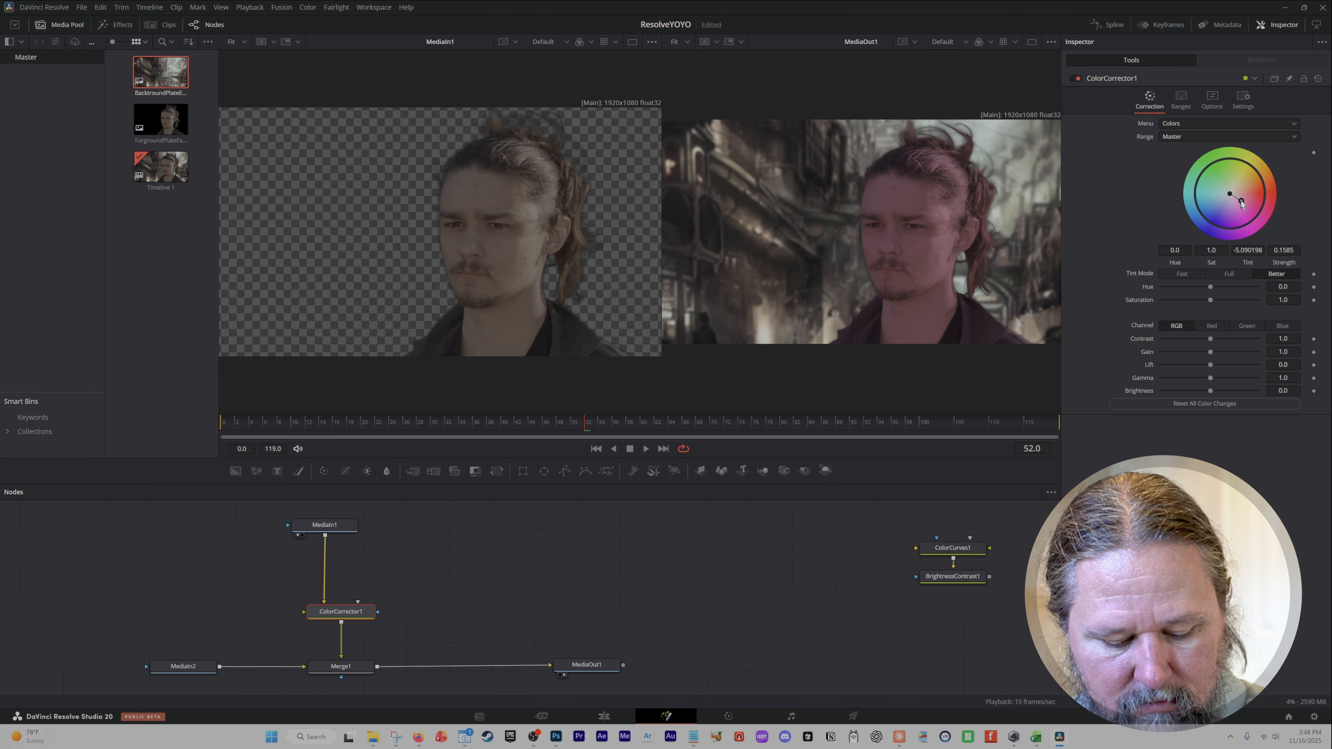
double_click(1242, 204)
Cycle the correction menu through Levels, Histogram and Suppress, returning to Colors.
left_click(1203, 125)
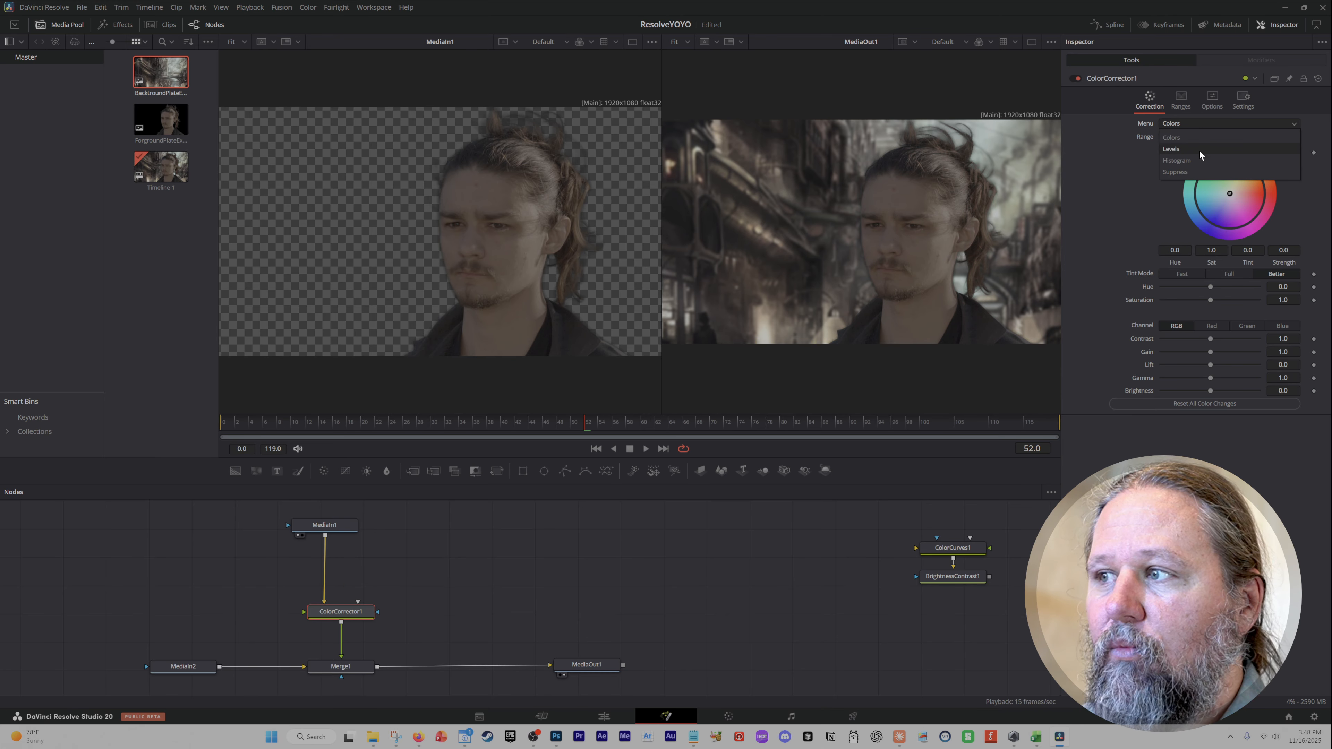
left_click(1201, 149)
left_click(1205, 124)
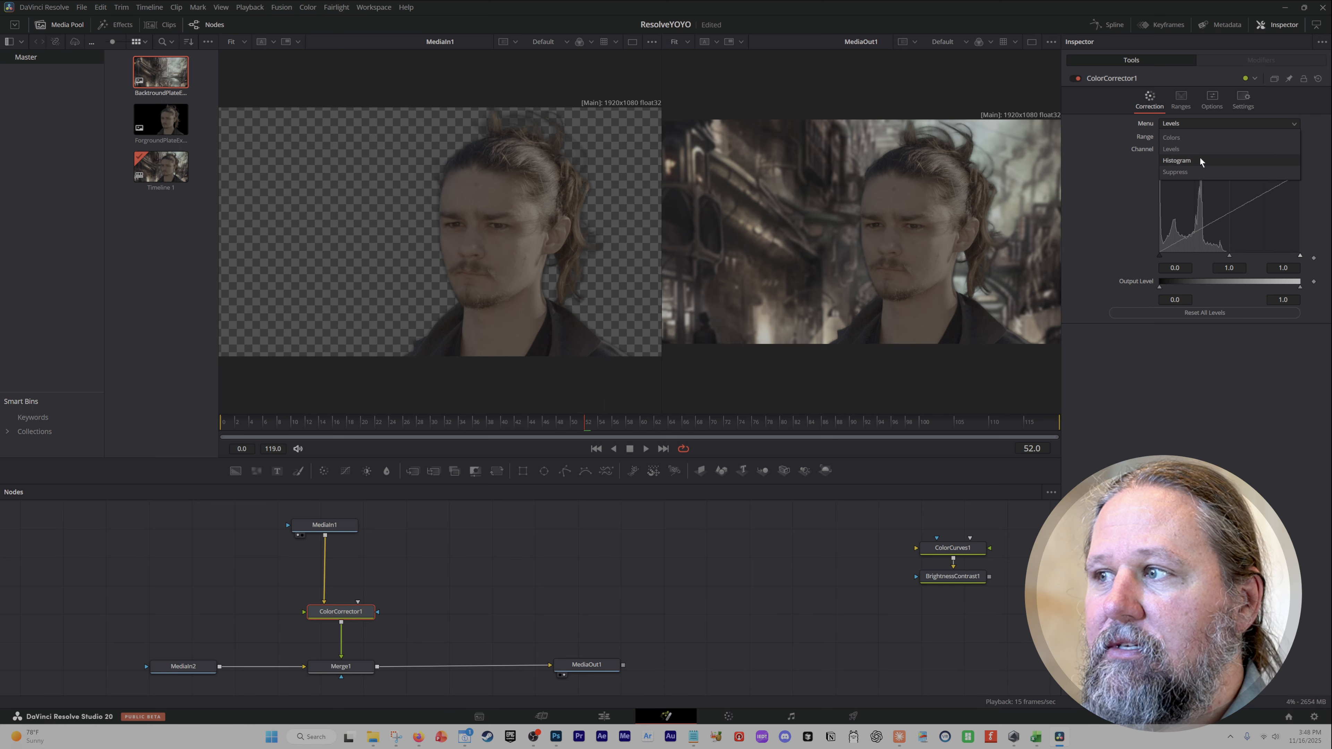
left_click(1200, 159)
left_click(1209, 124)
left_click(1203, 169)
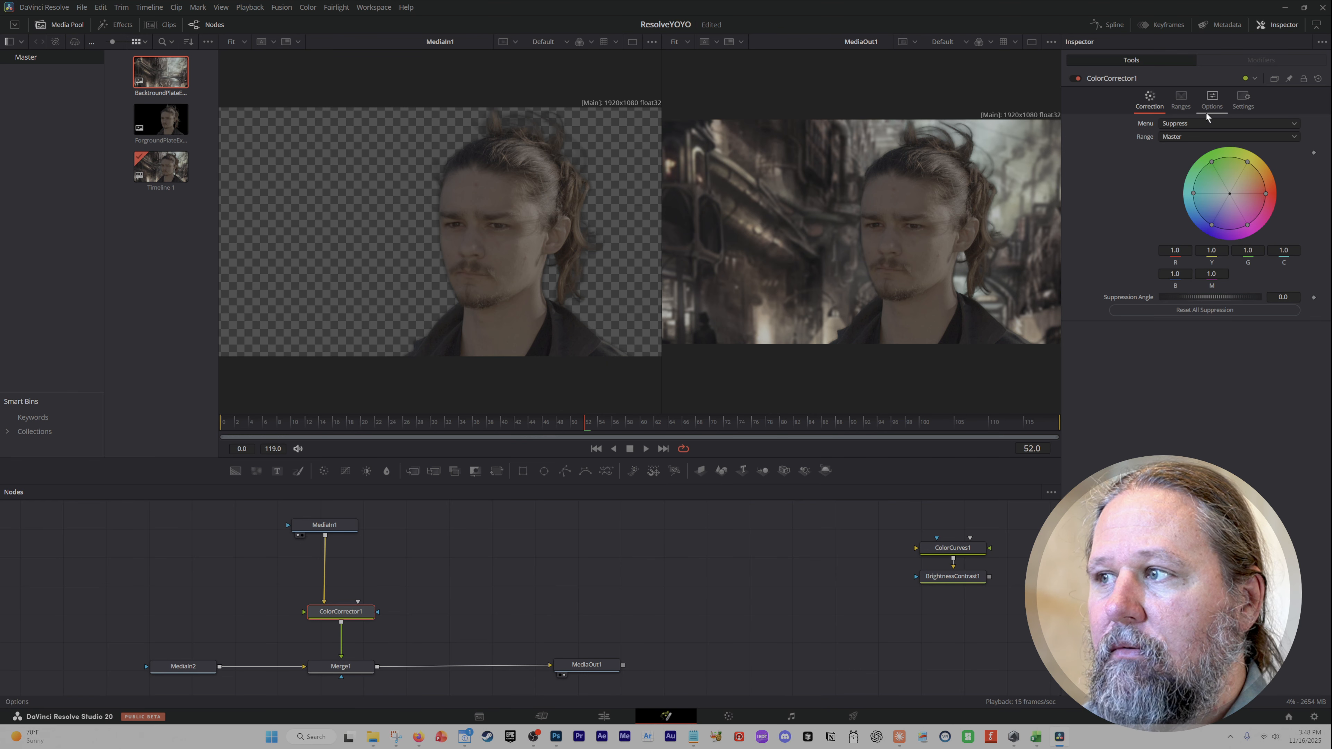
left_click(1193, 123)
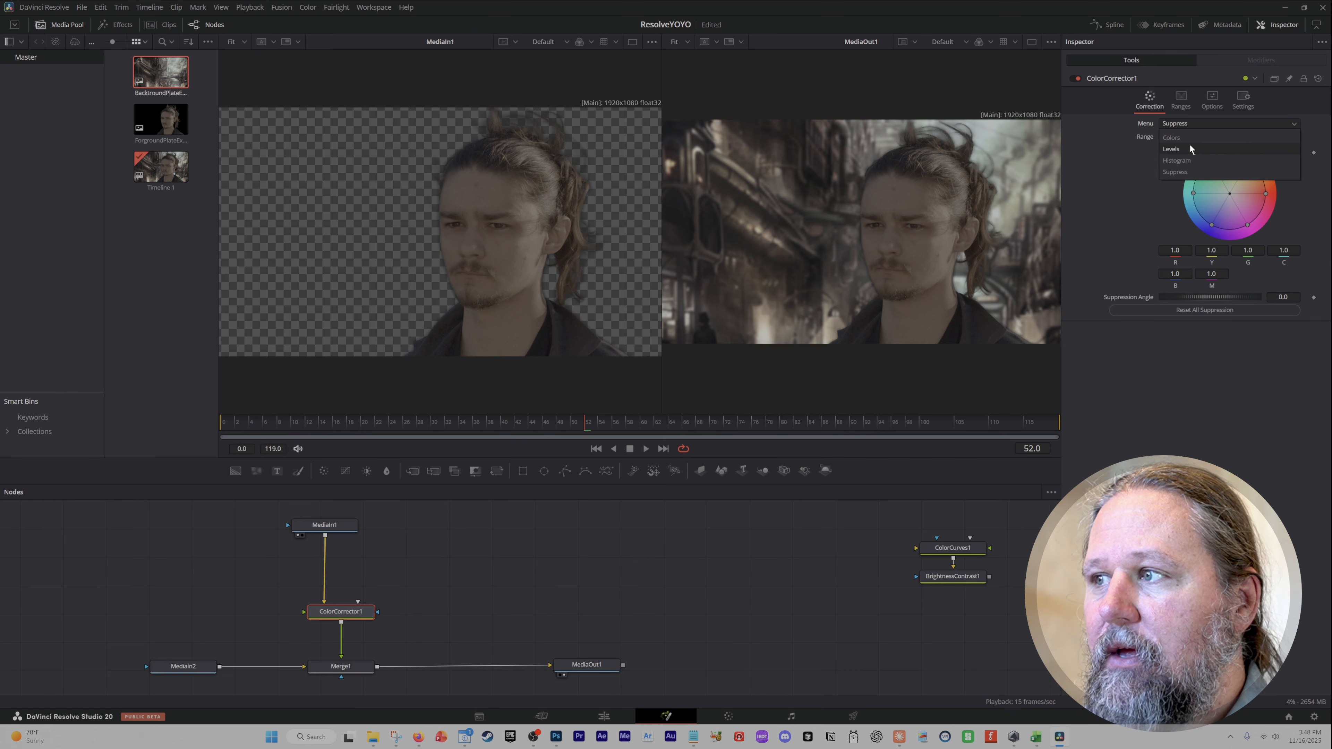
left_click(1189, 148)
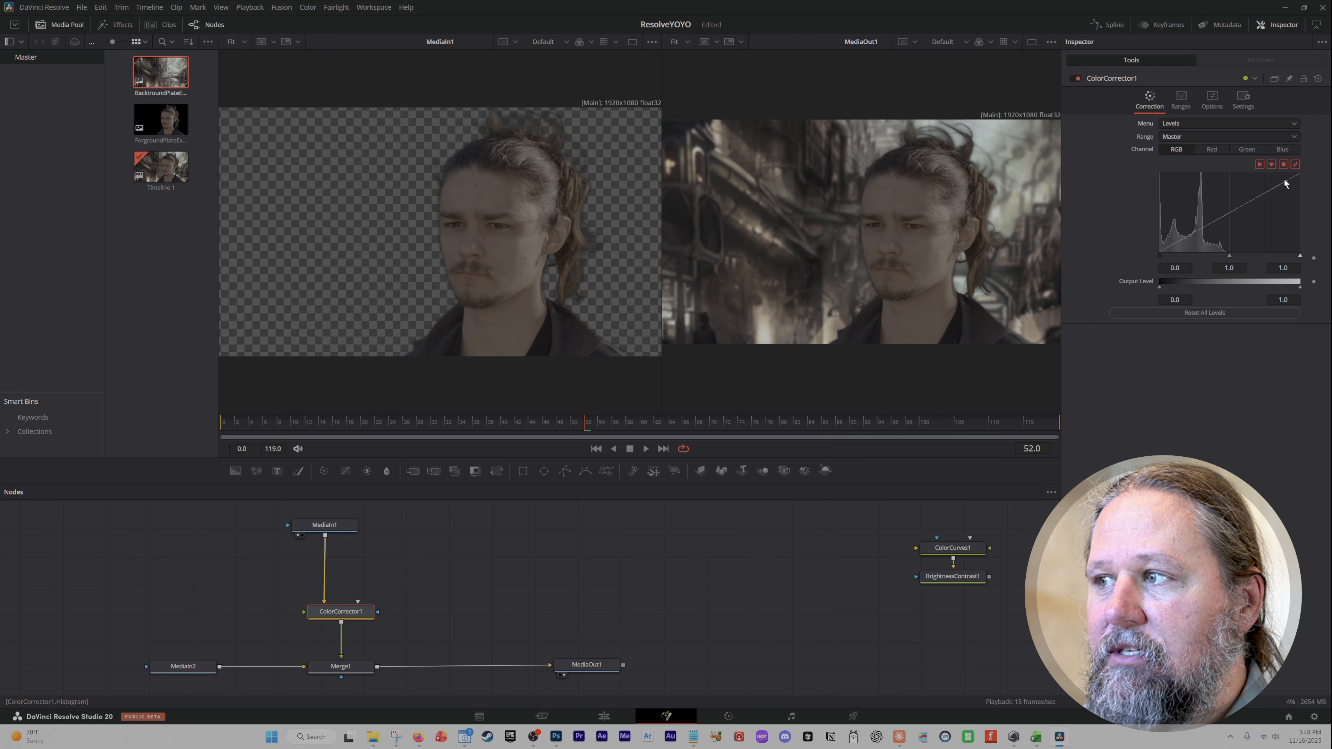
left_click(1185, 123)
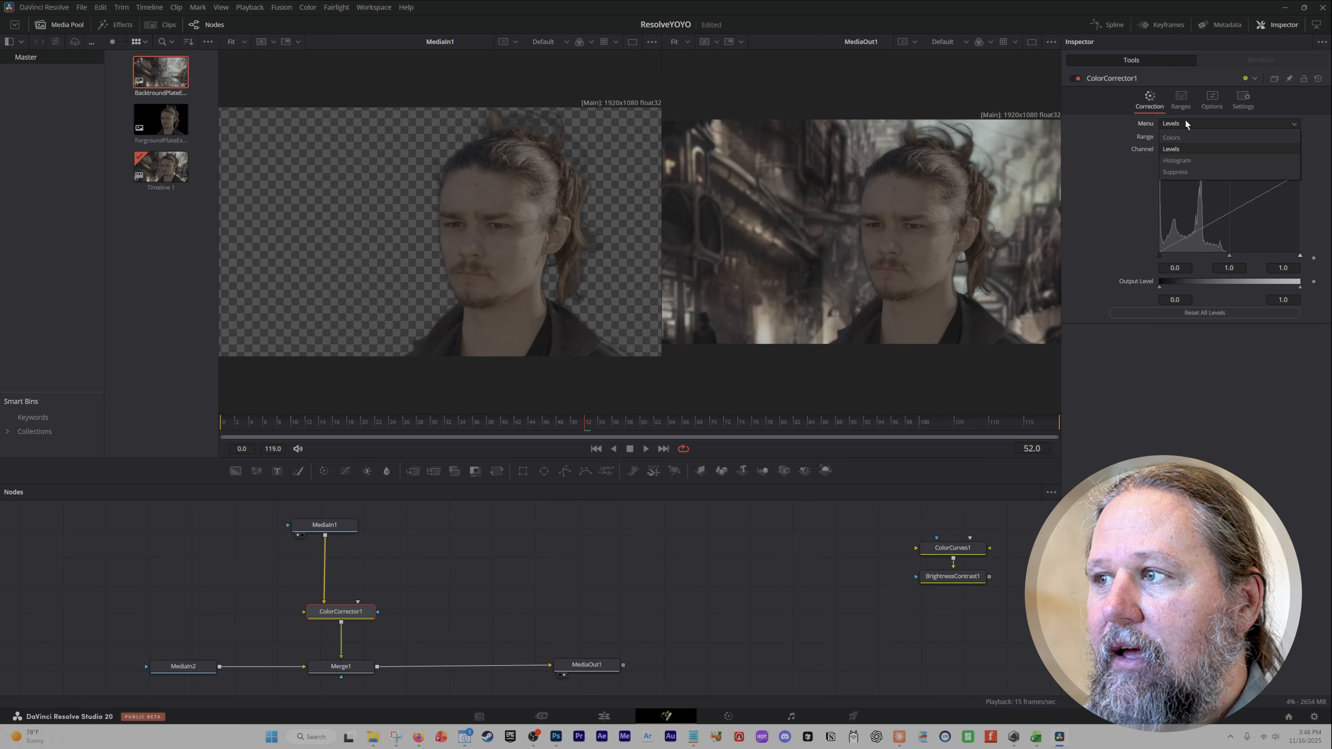
left_click(1187, 134)
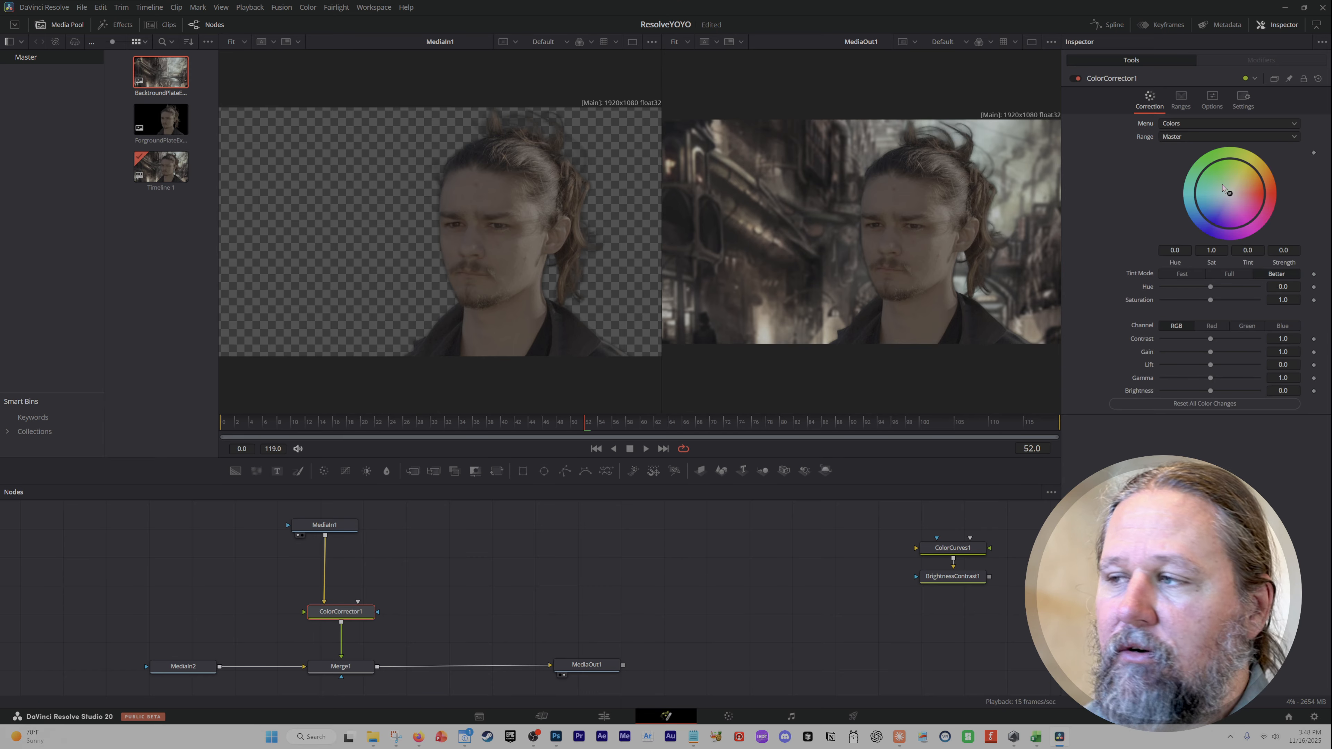
Set the range to Shadows and tint the shadows with the colour wheel.
left_click(1188, 139)
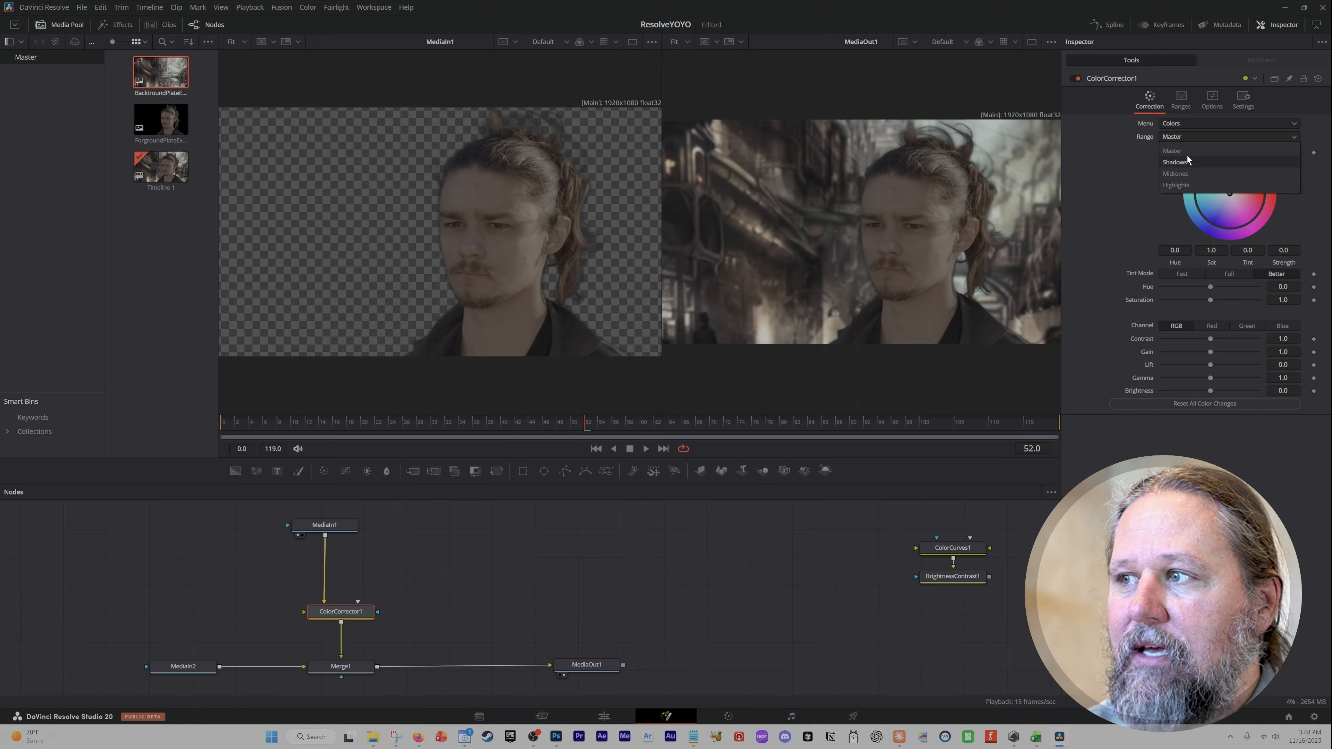
left_click(1188, 154)
mouse_move(1231, 195)
left_mouse_down()
mouse_move(1225, 169)
mouse_move(1242, 216)
mouse_move(1217, 176)
mouse_move(1230, 227)
mouse_move(1253, 187)
mouse_move(1234, 213)
left_mouse_up()
left_click(1203, 135)
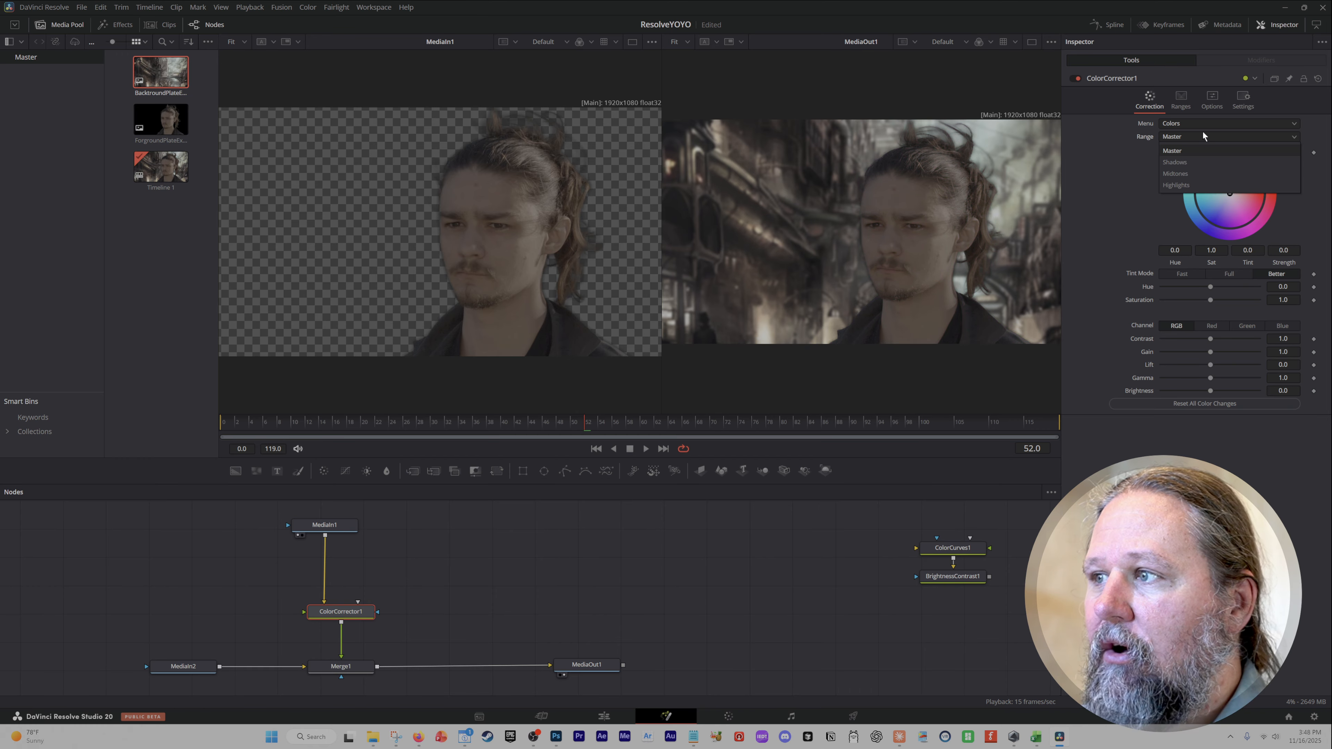
left_click(1190, 166)
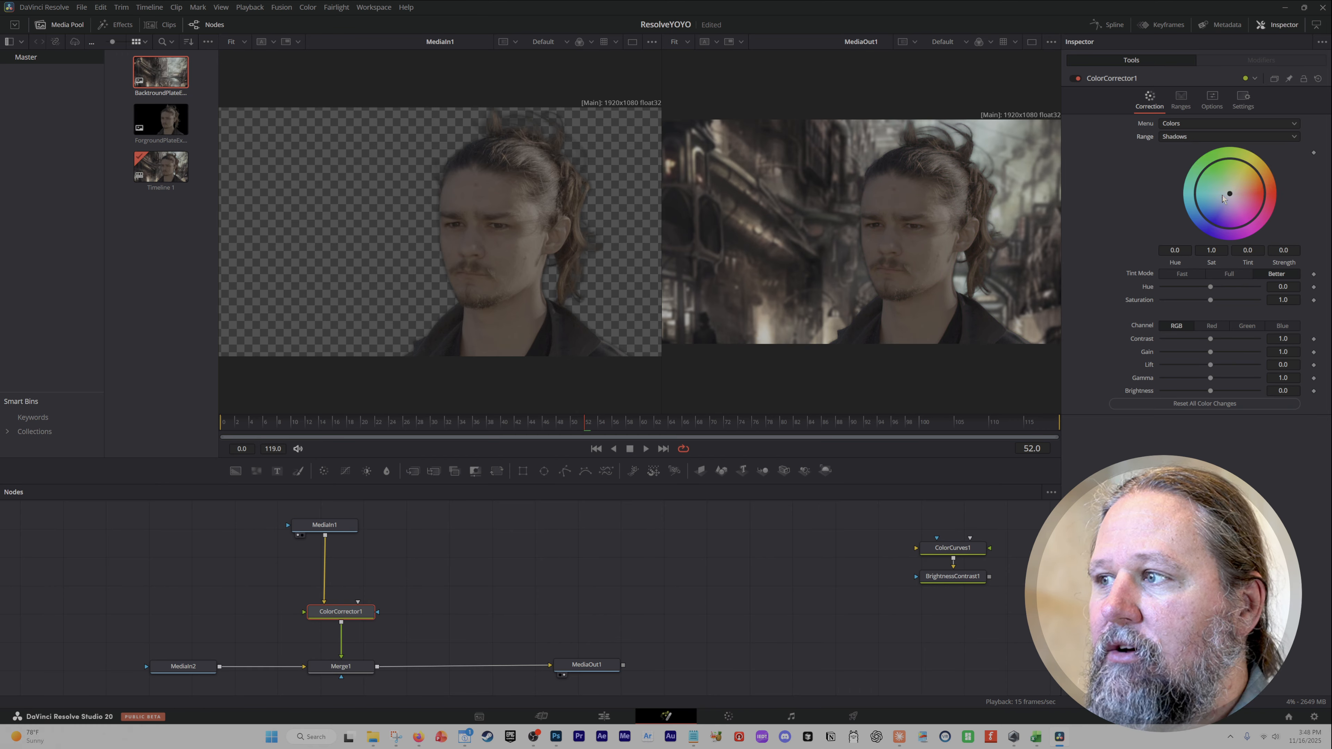
mouse_move(1230, 193)
left_mouse_down()
mouse_move(1218, 204)
mouse_move(1241, 173)
mouse_move(1221, 202)
left_mouse_up()
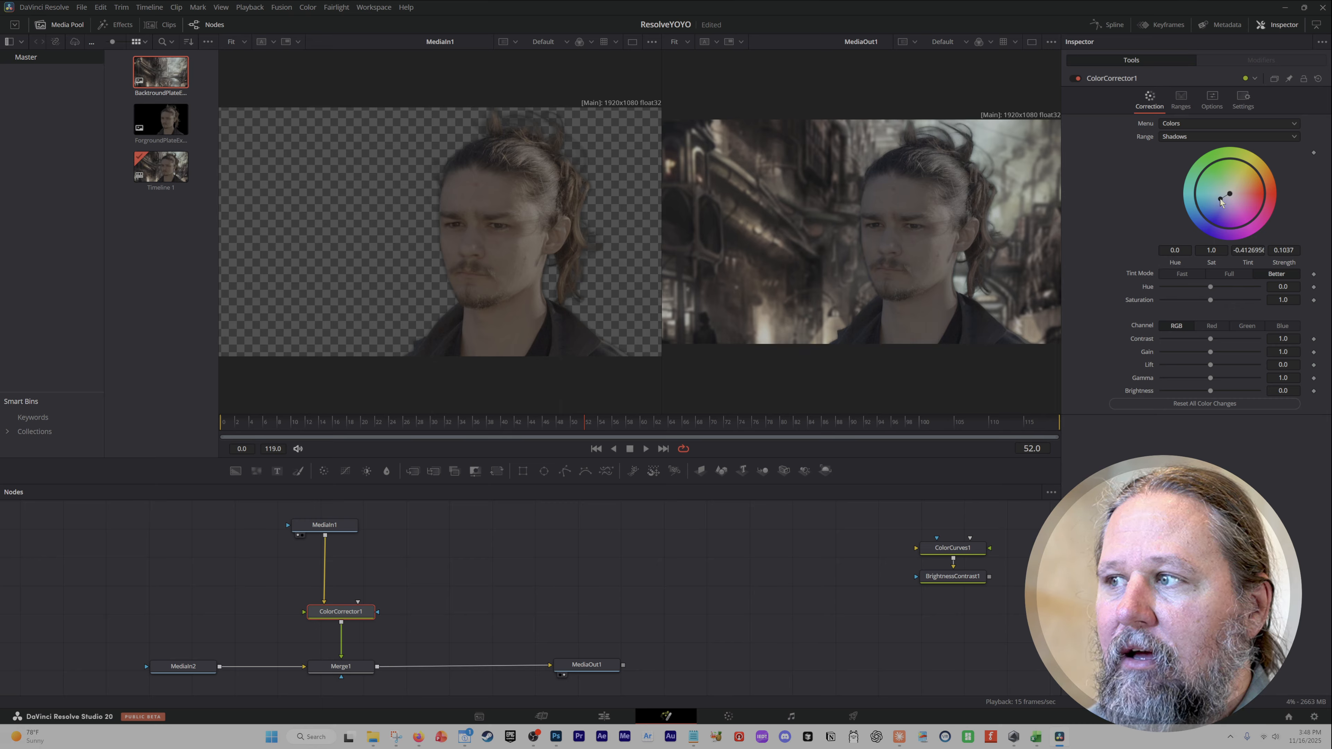
Switch the range to Highlights and tint the highlights with the colour wheel.
left_click(1212, 135)
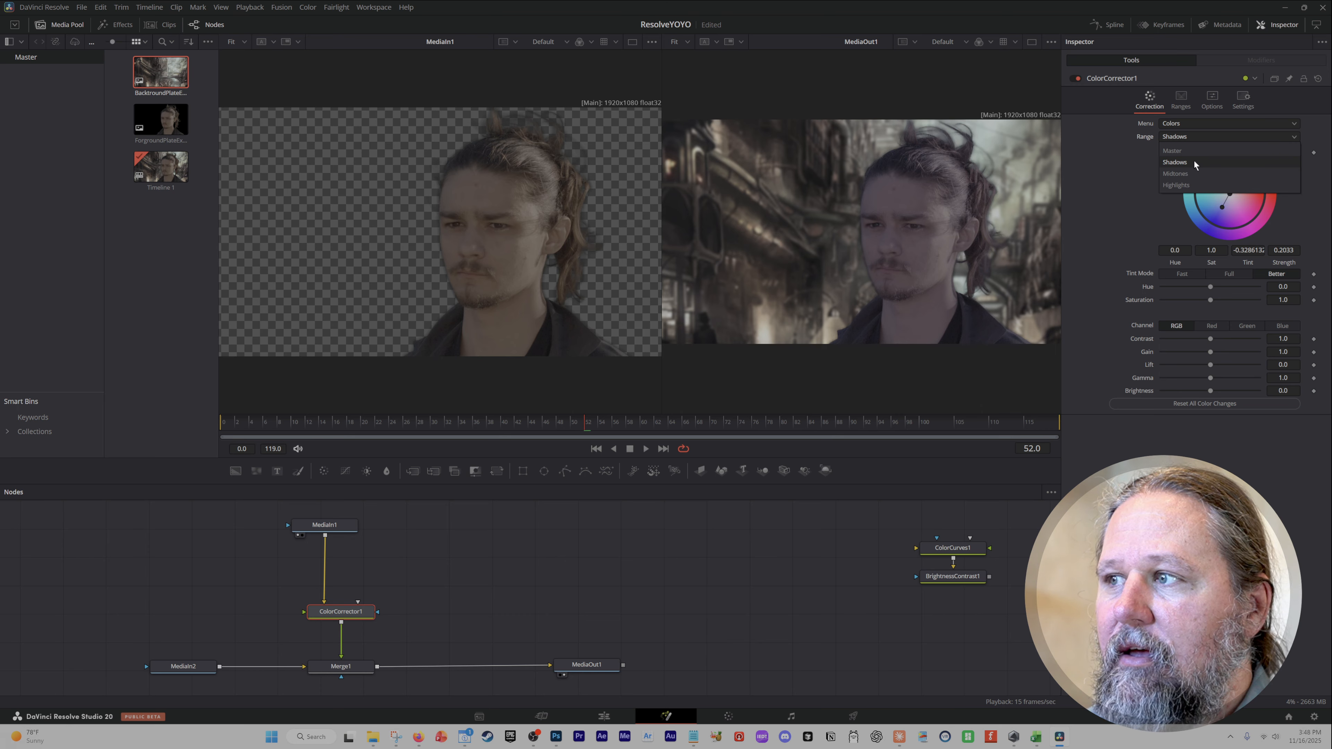
left_click(1191, 187)
left_click_drag(1236, 189, 1270, 171)
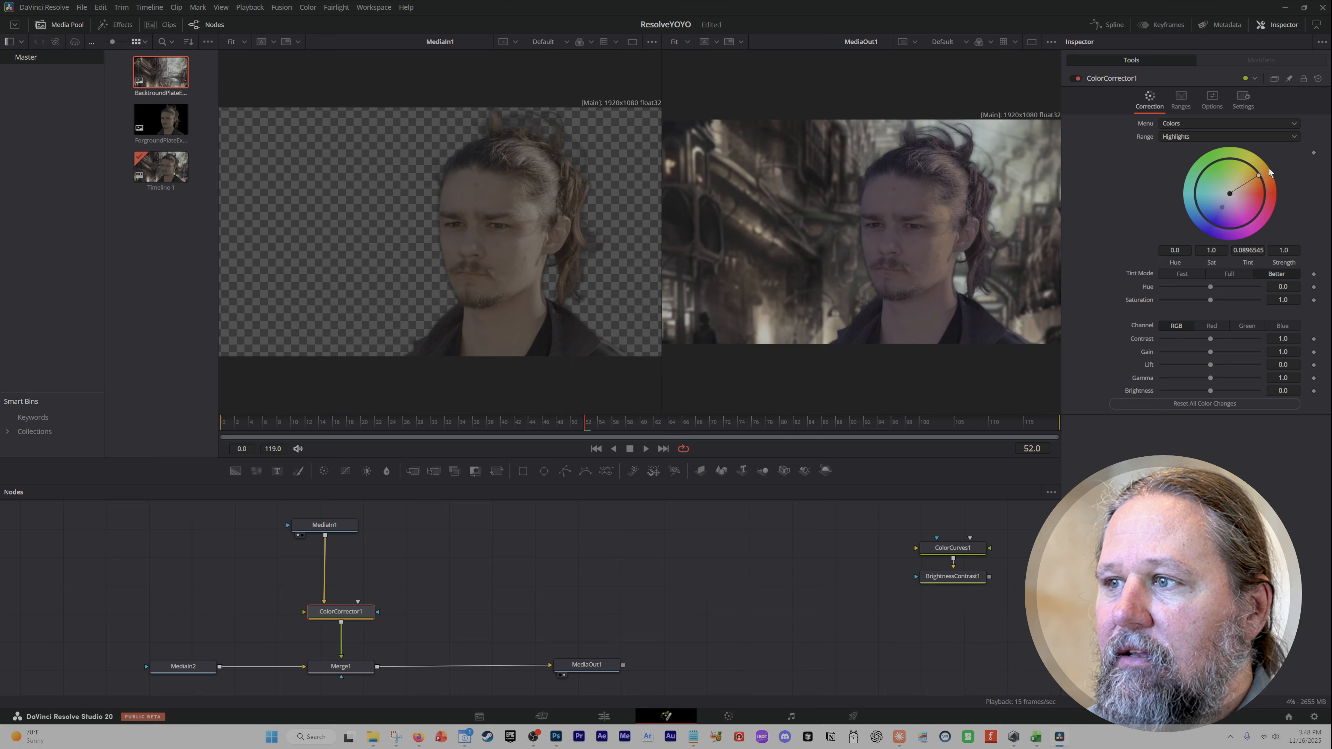
Retint the shadows range, then reset all of the Color Corrector's controls.
left_click(1183, 136)
left_click(1184, 147)
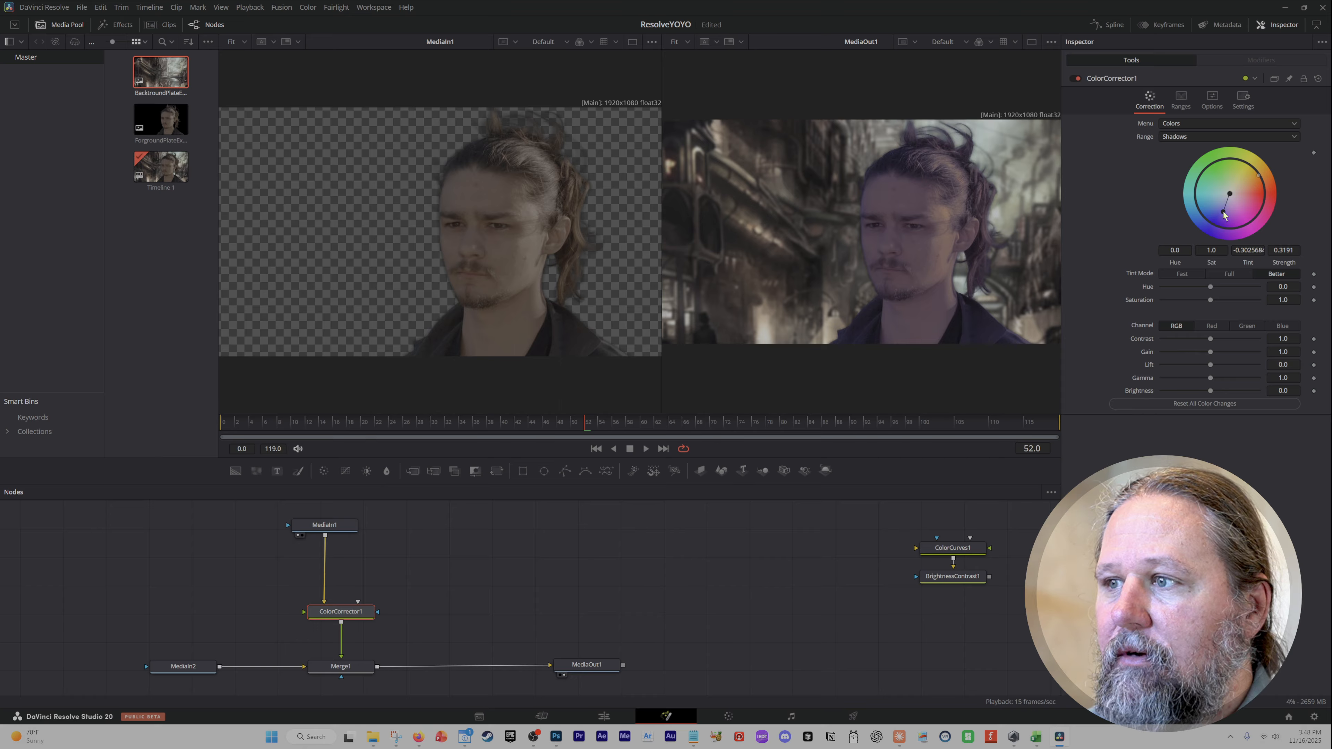
left_click_drag(1225, 215, 1217, 219)
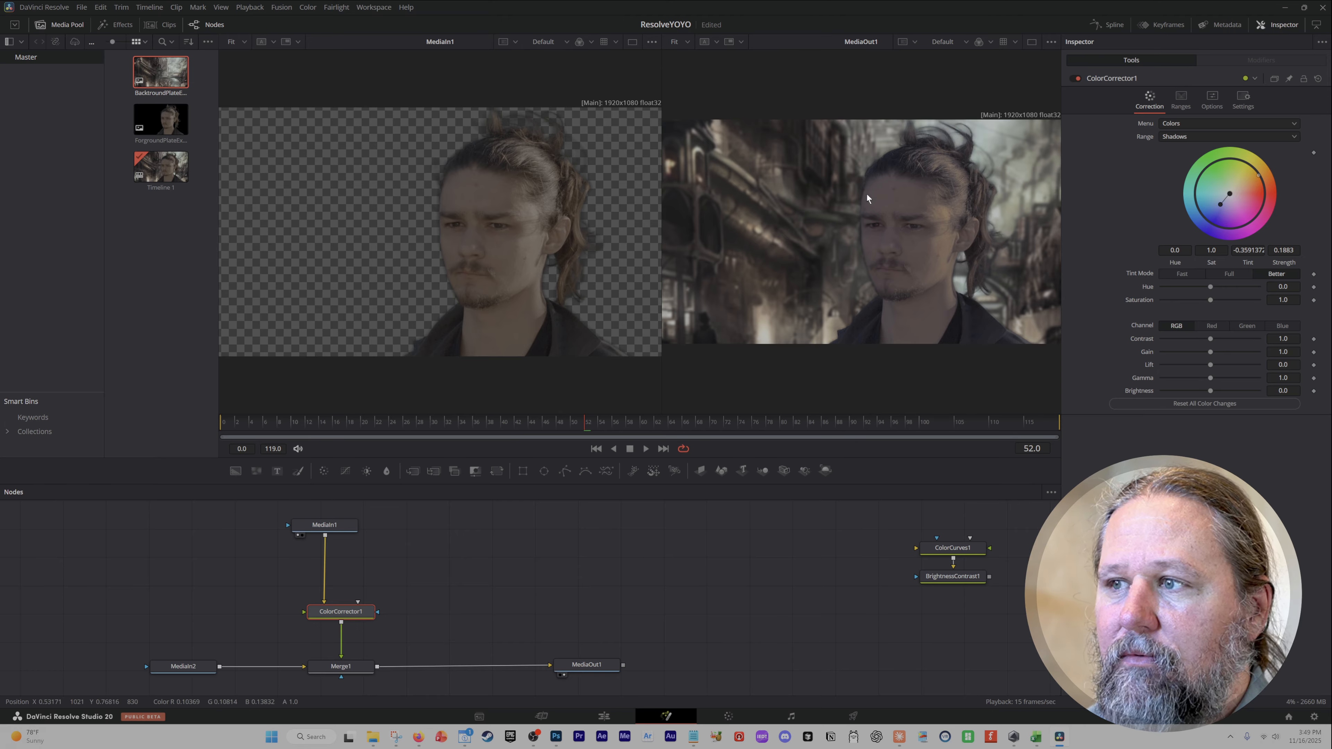
left_click(1319, 79)
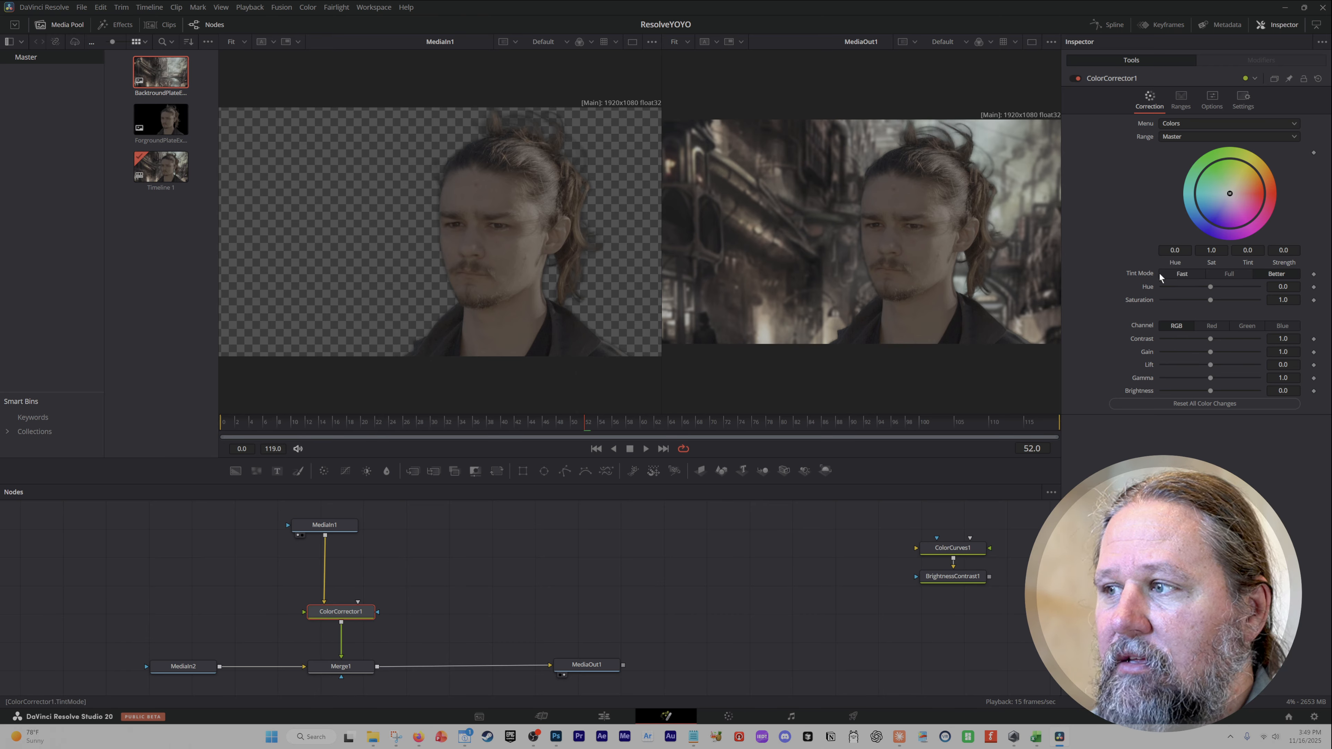
Try the Fast, Full and Better tint modes, finishing on Better.
left_click(1180, 274)
left_click(1249, 275)
left_click(1279, 277)
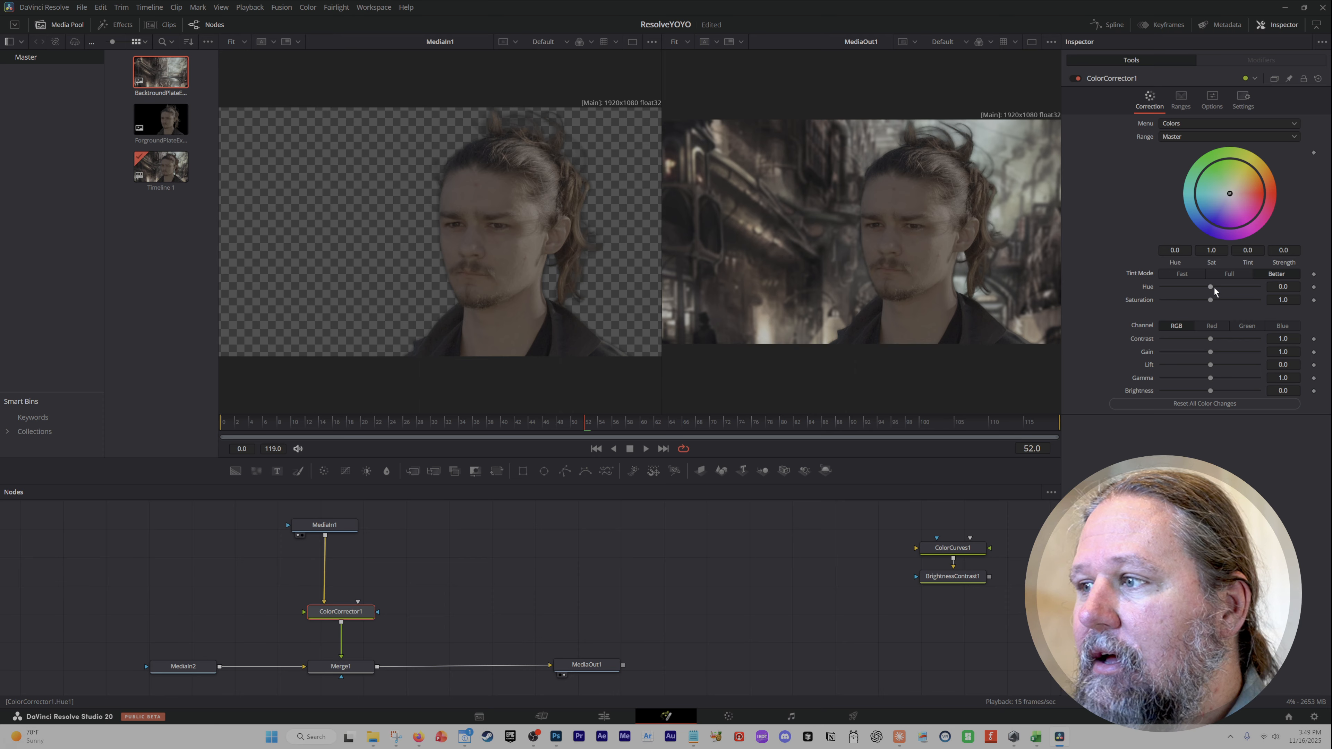
Drag the Hue and Saturation sliders and reset each back to its default.
mouse_move(1215, 288)
left_mouse_down()
mouse_move(1254, 281)
mouse_move(1230, 283)
left_mouse_up()
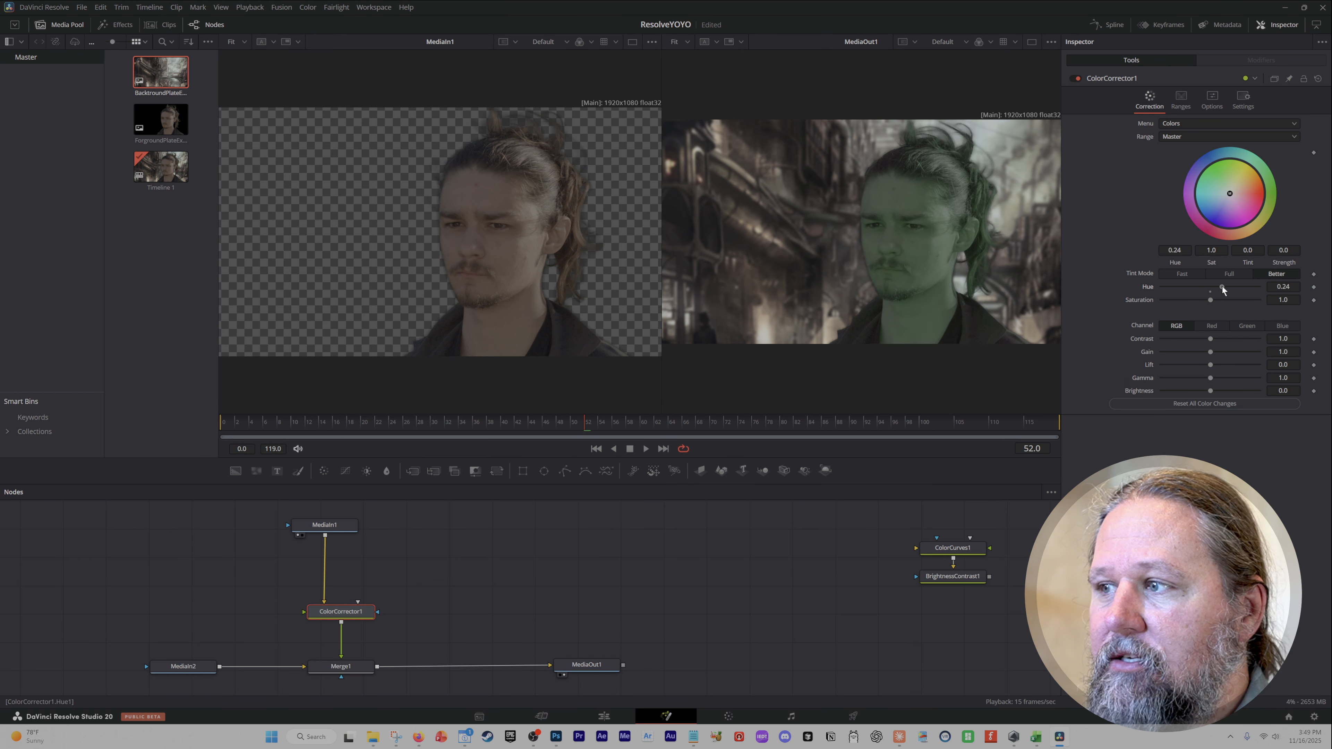
left_click_drag(1223, 289, 1210, 290)
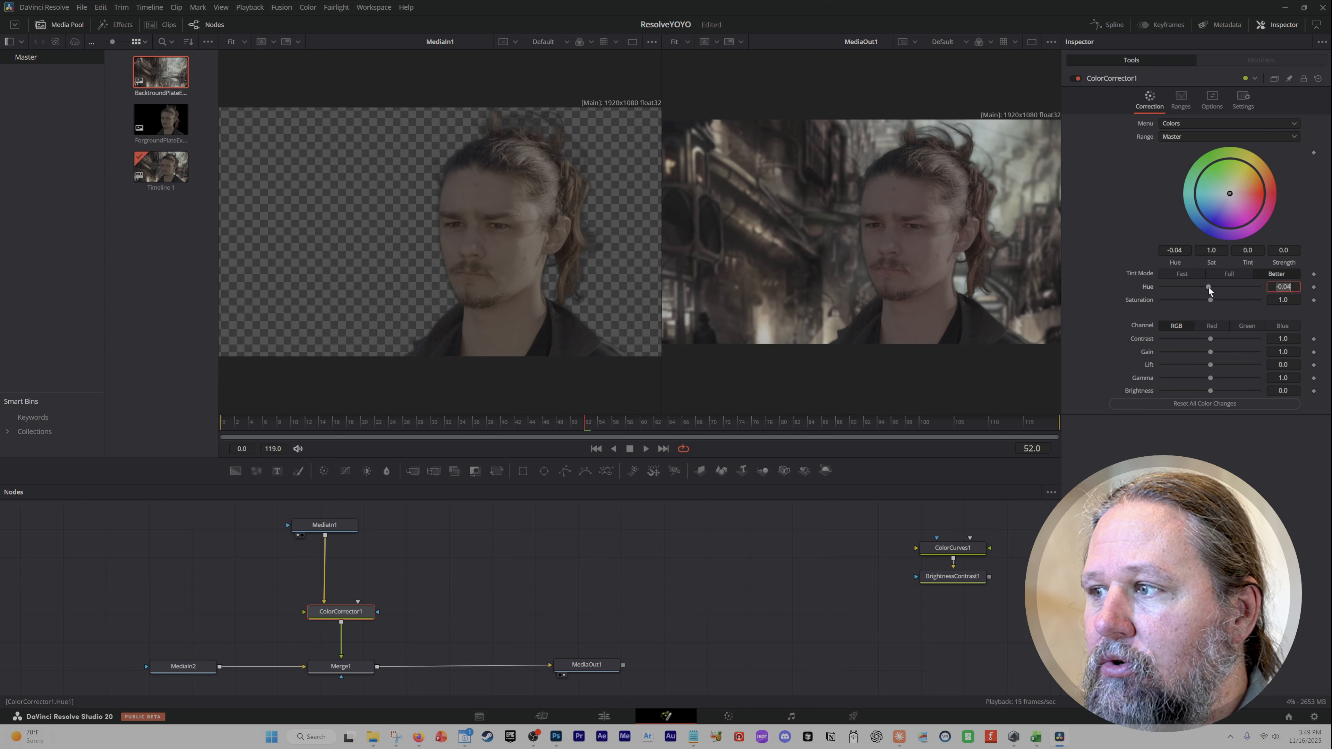
left_click_drag(1208, 287, 1208, 290)
double_click(1210, 291)
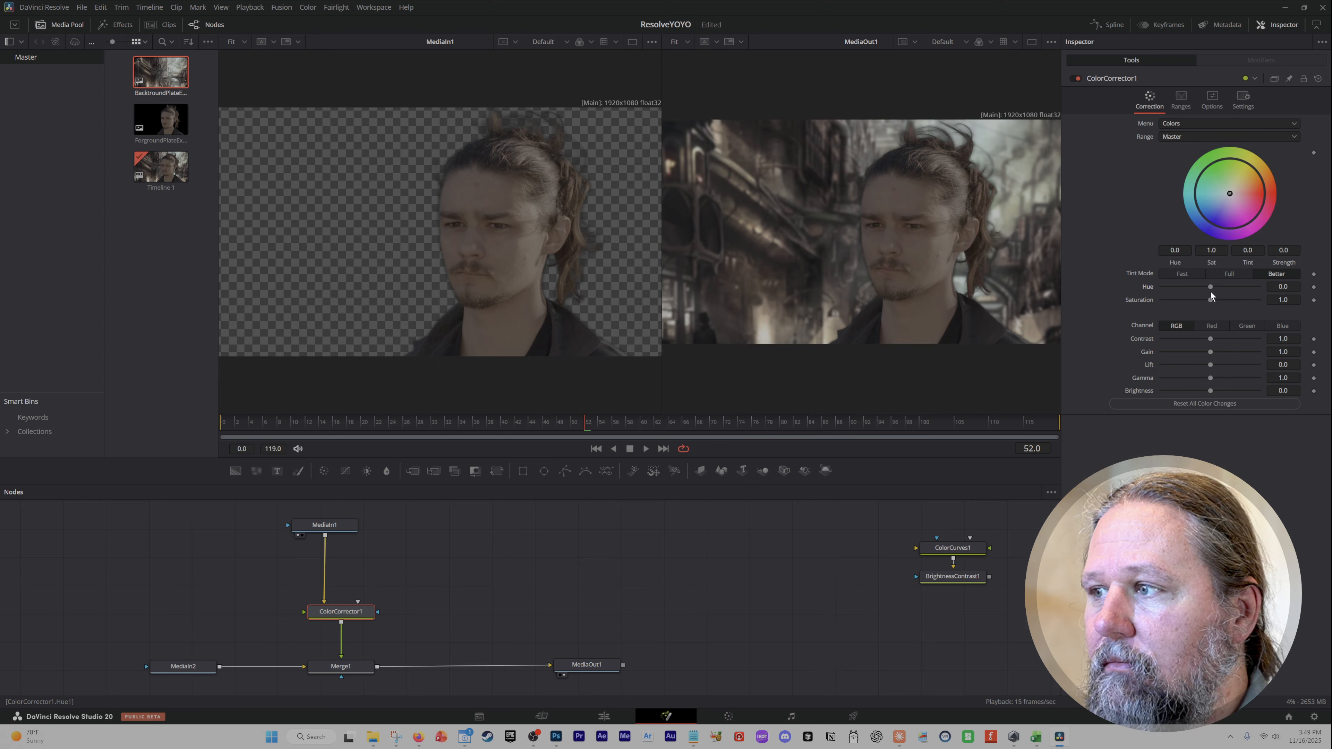
left_click_drag(1207, 298, 1283, 301)
double_click(1211, 304)
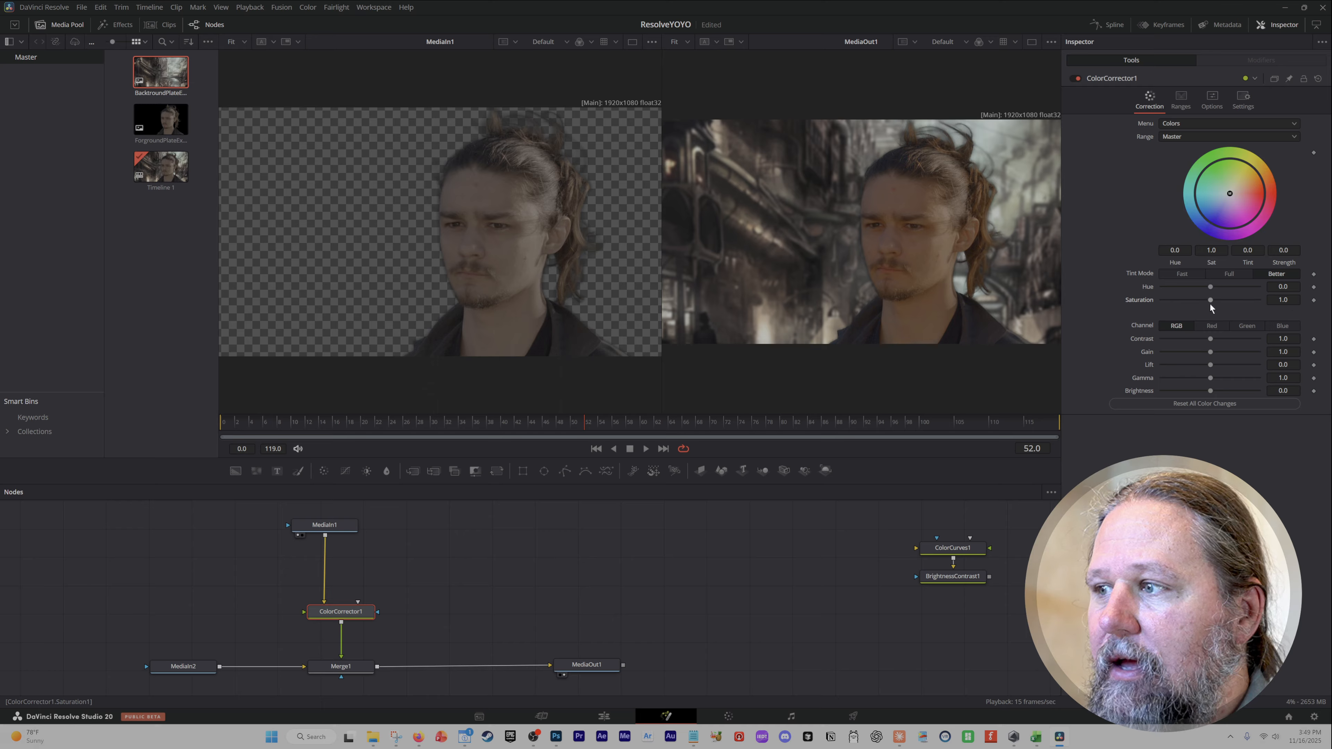
Raise Contrast and reset it, then lower Gain slightly to about 0.96.
double_click(1229, 339)
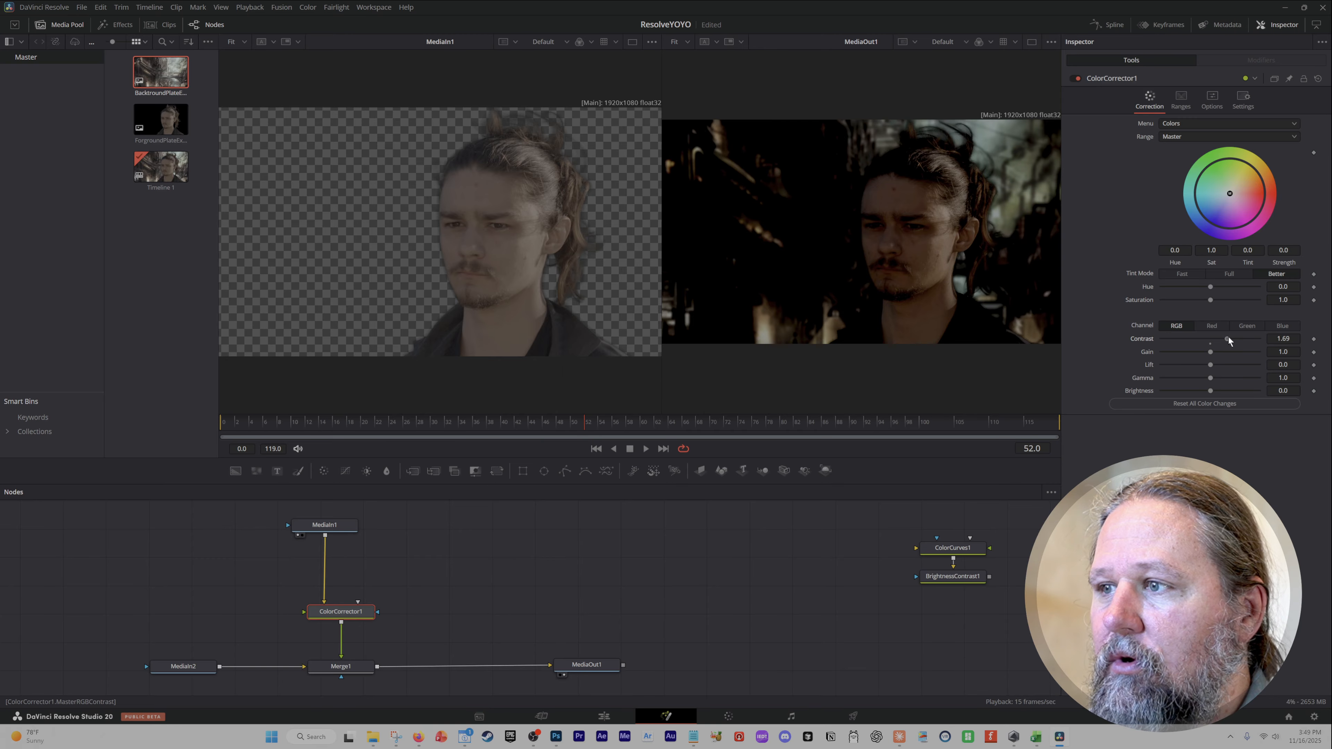
mouse_move(1210, 351)
left_mouse_down()
mouse_move(1224, 353)
mouse_move(1198, 352)
mouse_move(1224, 353)
mouse_move(1209, 353)
left_mouse_up()
double_click(1211, 352)
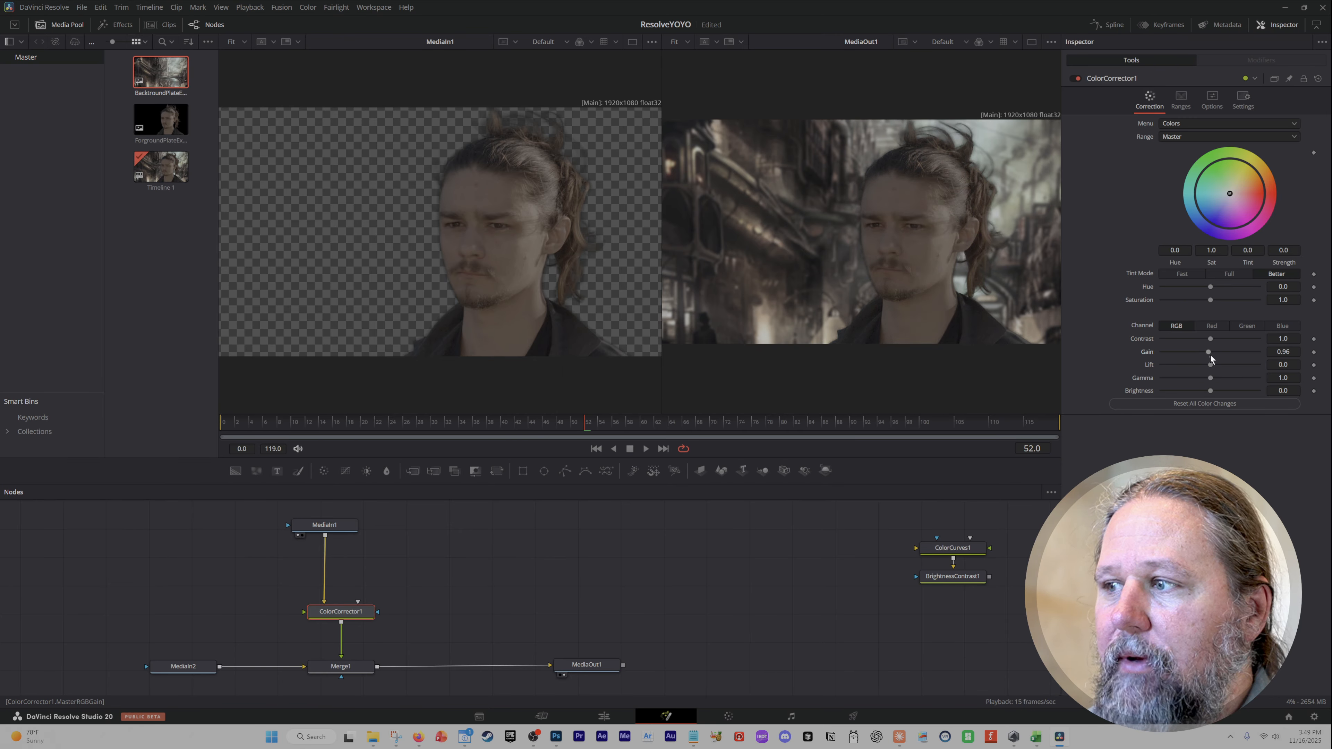
Switch the Color Corrector to its Levels view to examine the histogram, then return to the Colors view.
left_click(1181, 119)
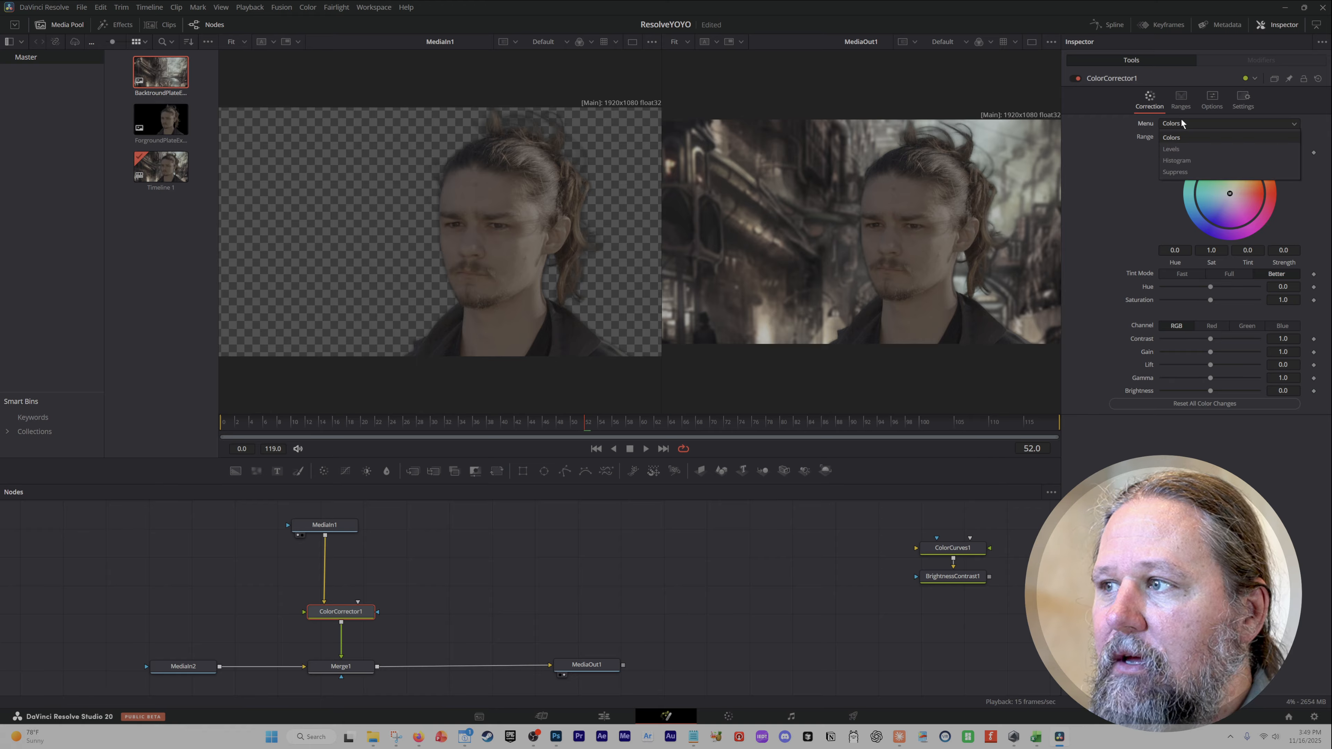
left_click(1183, 151)
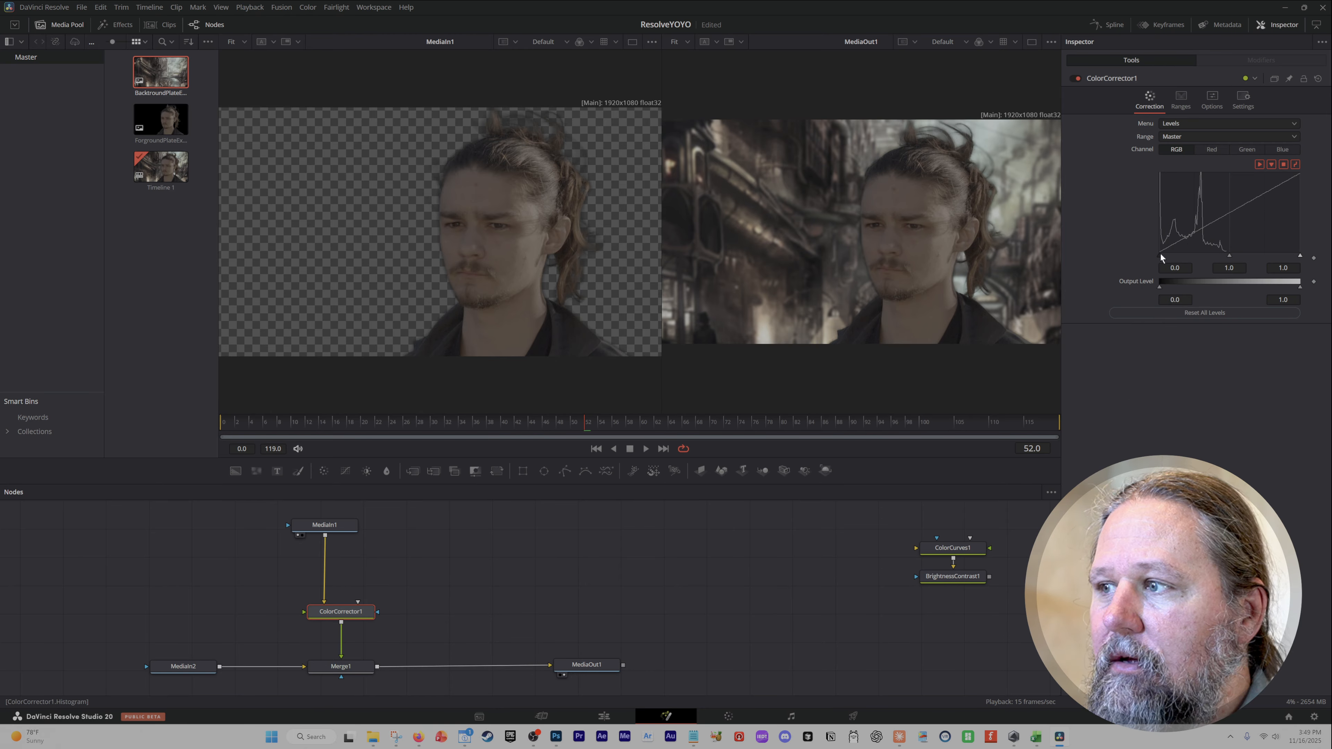
left_click_drag(1161, 254, 1159, 254)
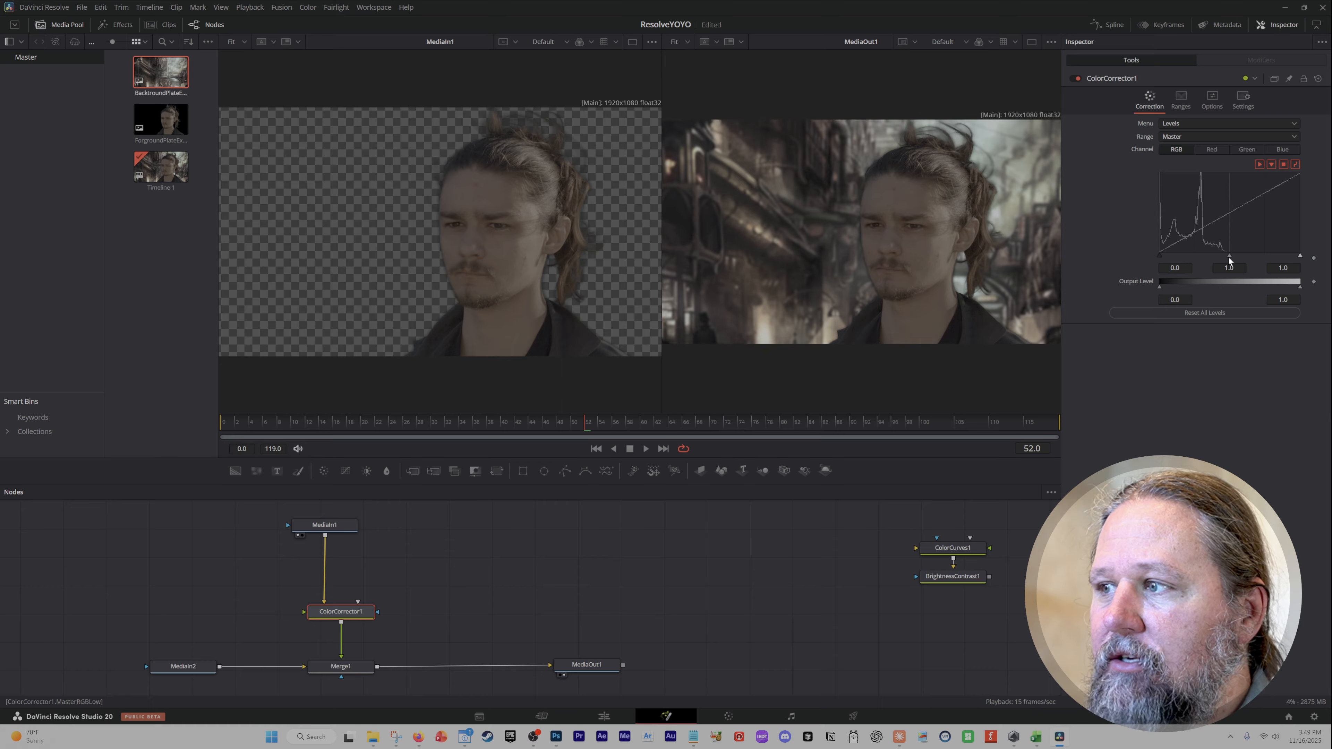
left_click(1192, 122)
left_click(1187, 137)
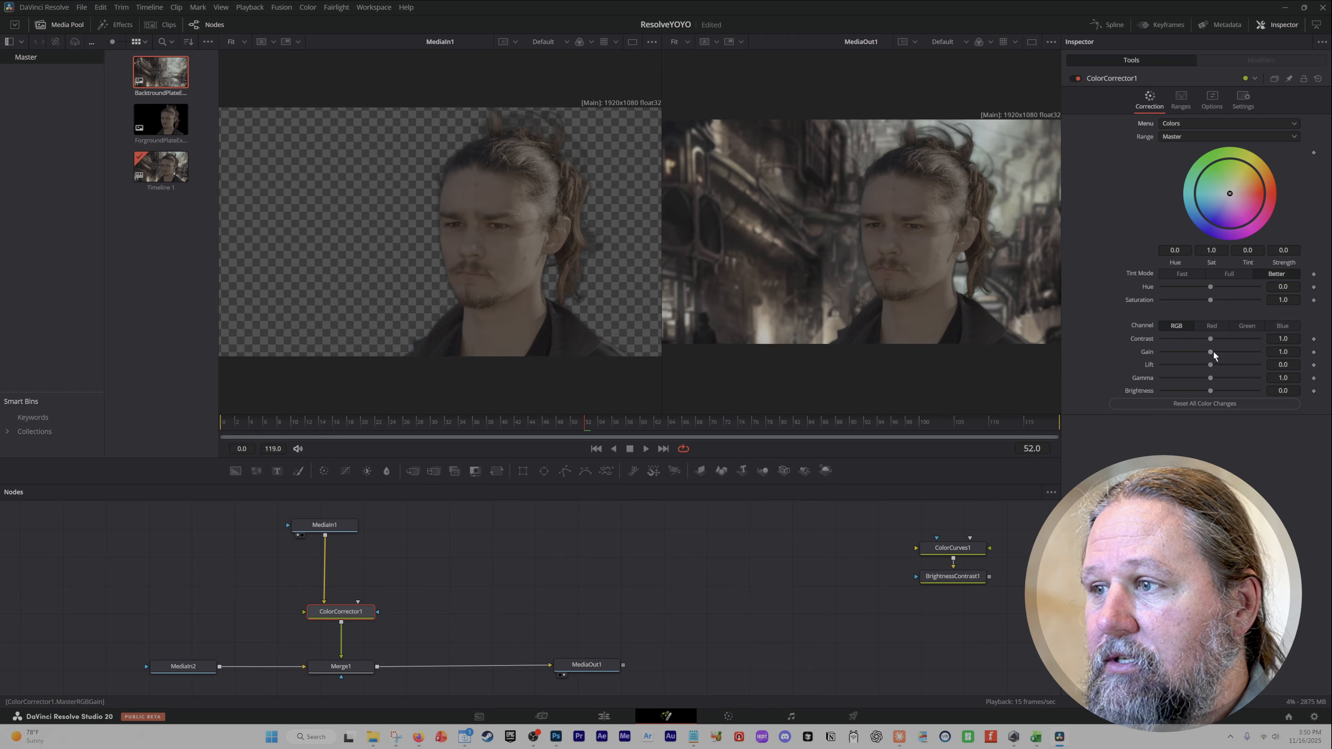
Raise the RGB Gain, then switch to the Green channel and set its Gain to about 0.93.
left_click_drag(1211, 351, 1222, 349)
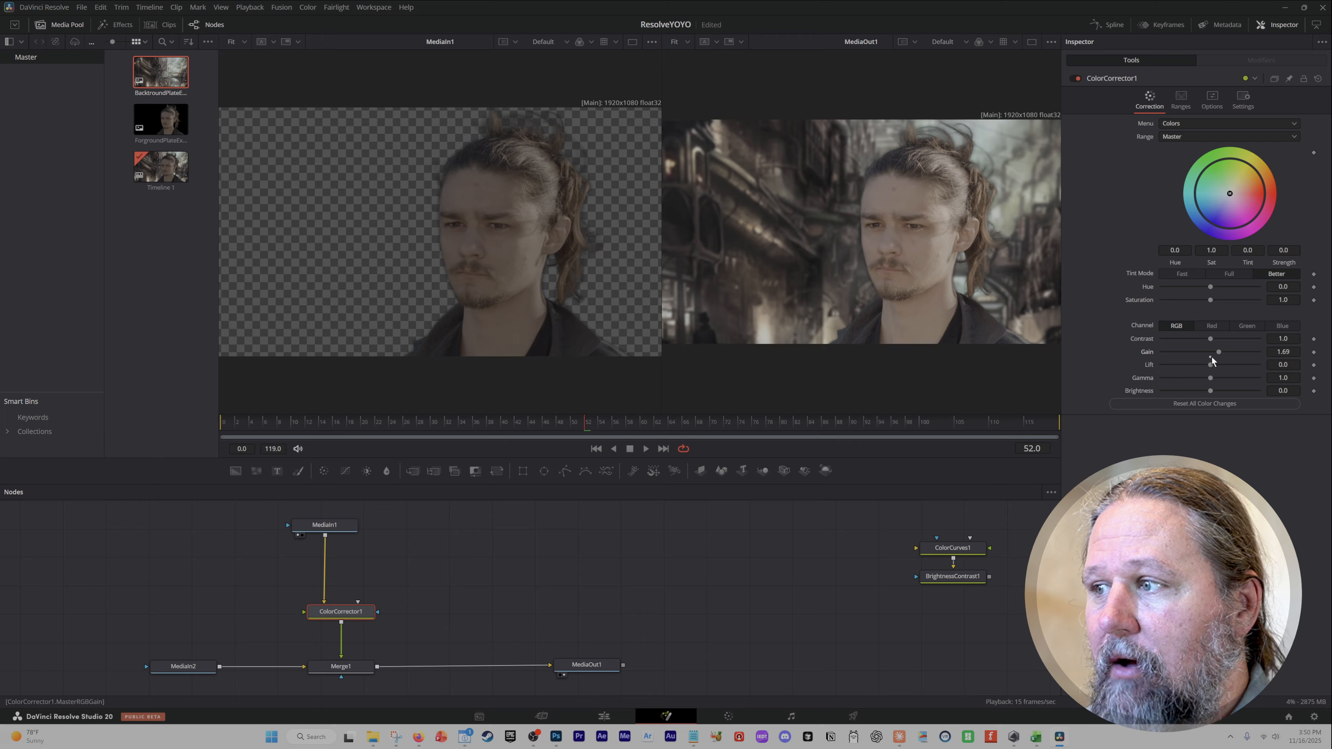
left_click(1237, 325)
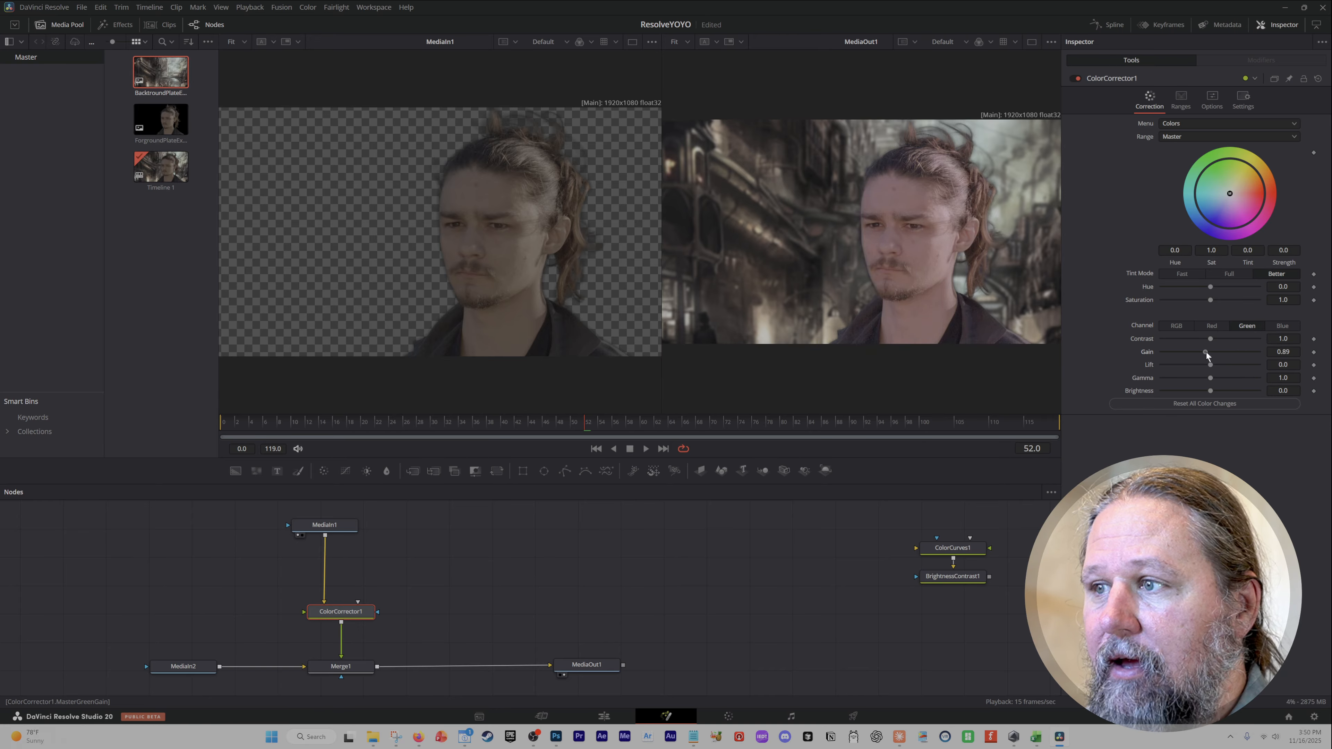
mouse_move(1206, 353)
left_mouse_down()
mouse_move(1180, 354)
mouse_move(1208, 350)
left_mouse_up()
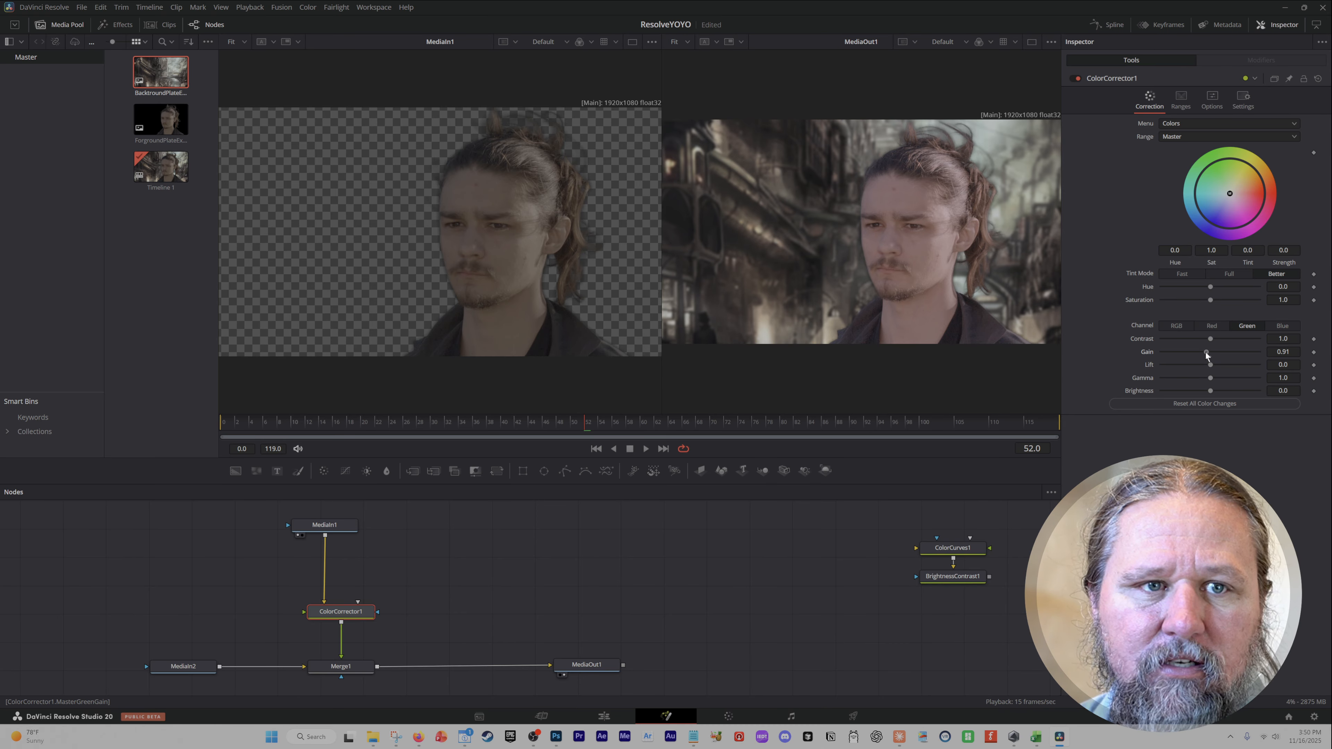
left_click_drag(1205, 352, 1206, 353)
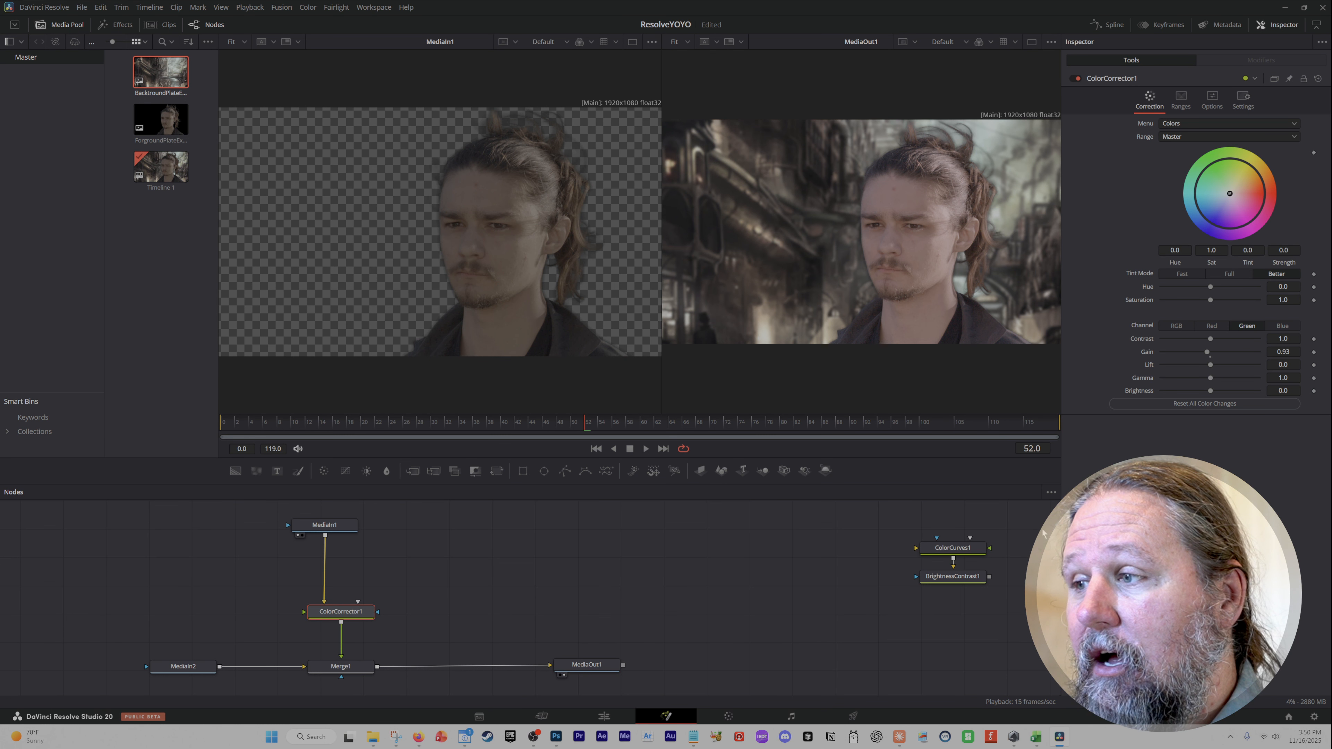
Select the ColorCurves1 and BrightnessContrast1 nodes together, then reselect the ColorCorrector1 node.
left_click_drag(999, 511, 878, 598)
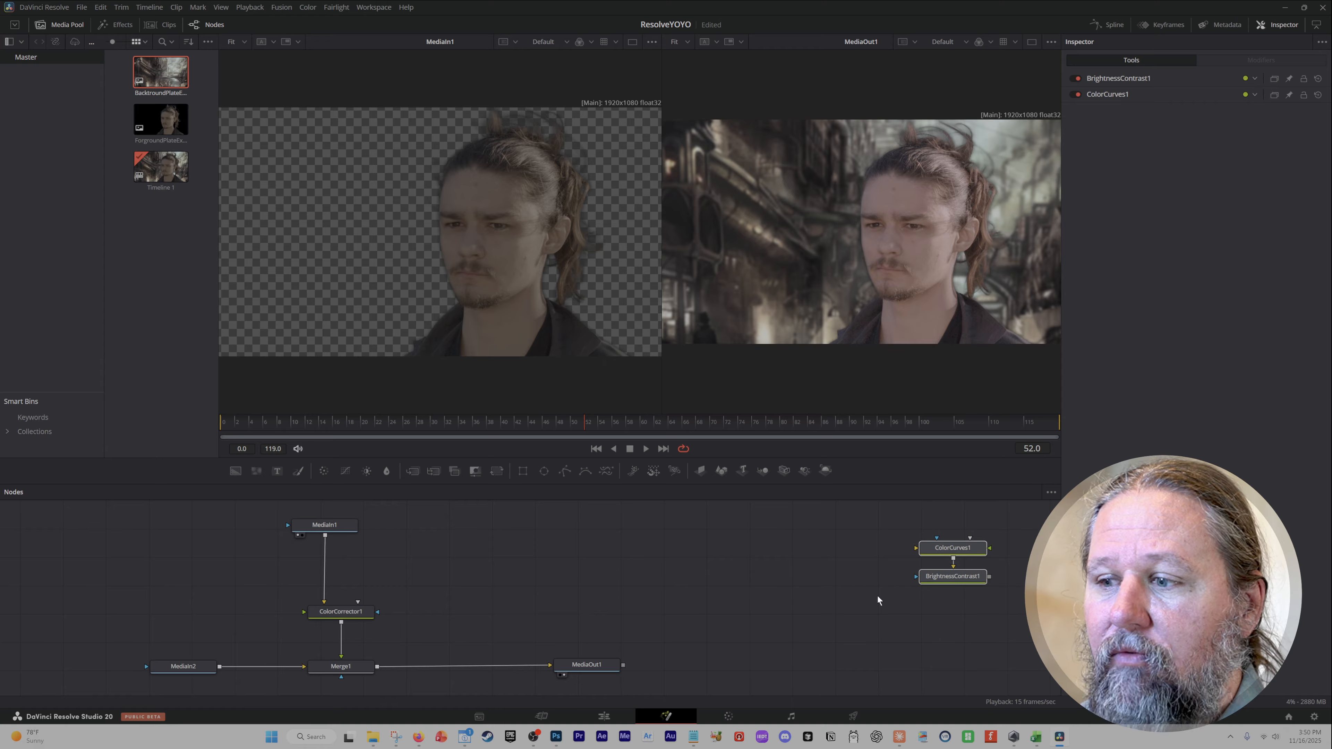
left_click(341, 611)
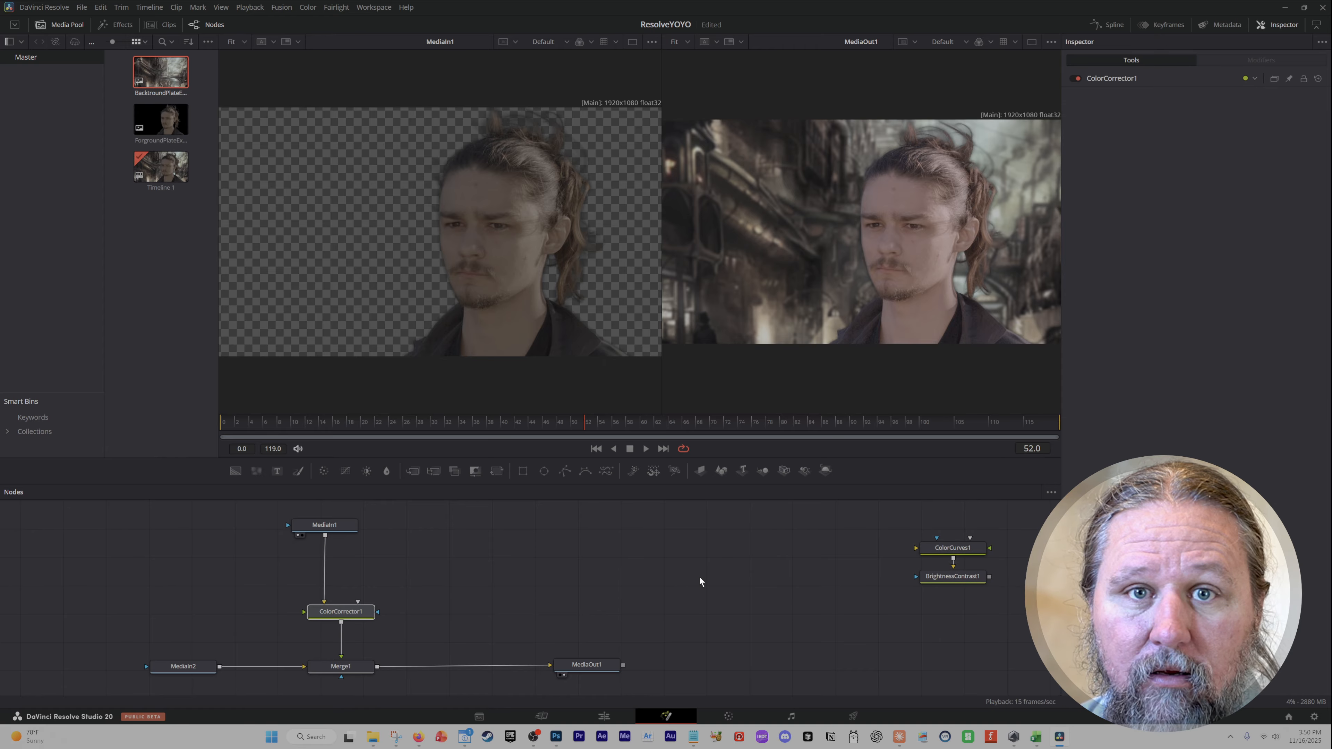